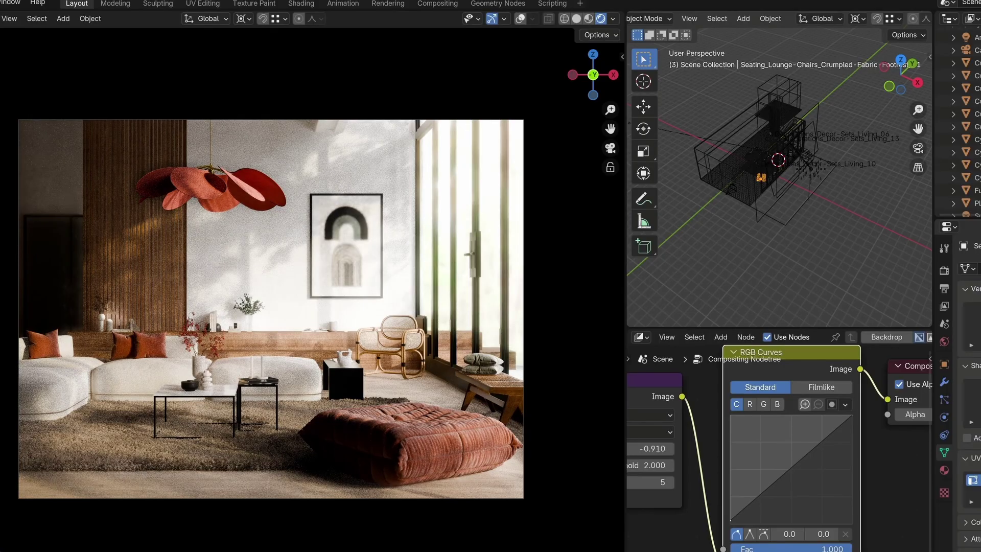
Step: Add two control points to the RGB Curves node's combined curve, one in the shadows and one in the upper midtones
{"action": "left_click", "coordinate": [754, 503]}
{"action": "left_click", "coordinate": [808, 453]}
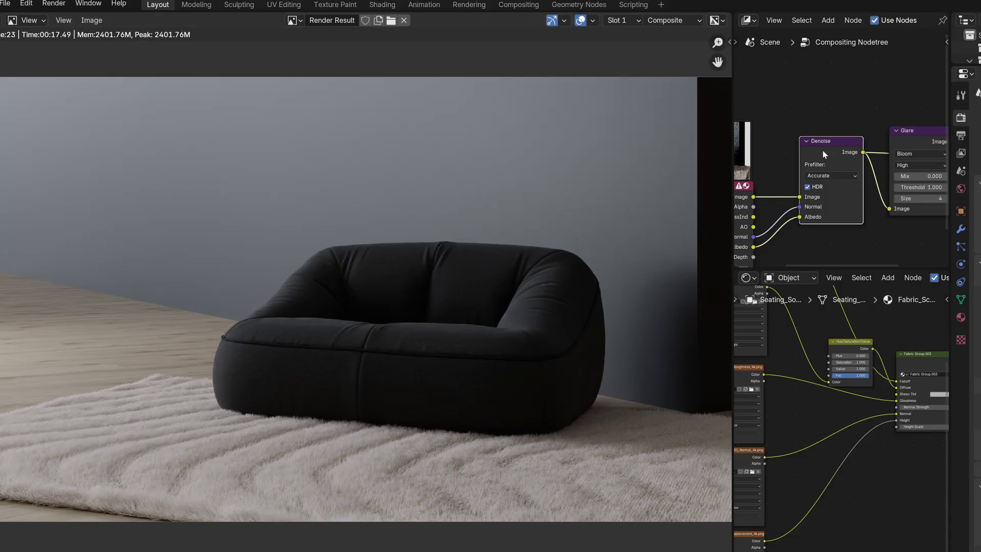
Step: Examine the fabric detail on the black sofa and the rug in the render denoised with the Accurate prefilter
{"action": "left_click_drag", "start_coordinate": [823, 151], "coordinate": [816, 153]}
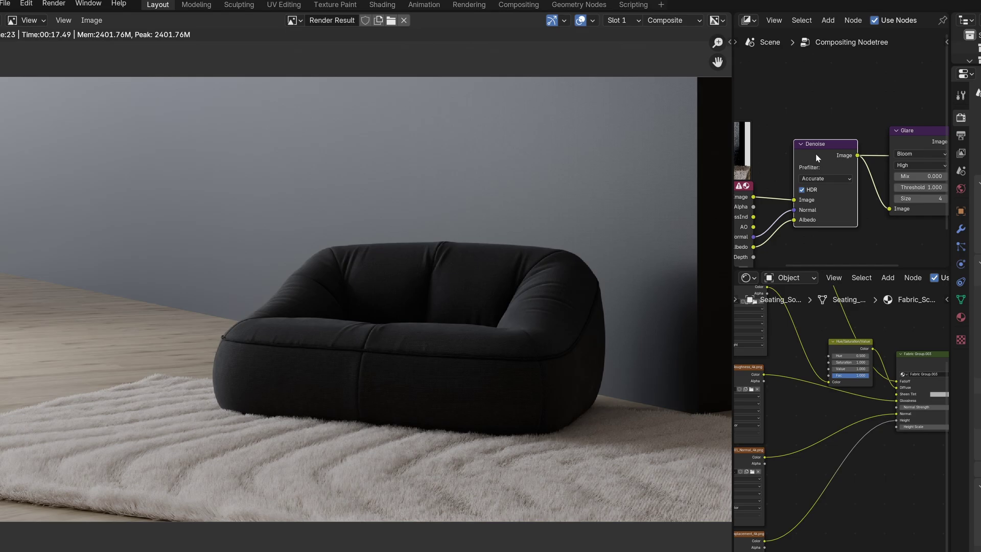
{"action": "left_click", "coordinate": [821, 181]}
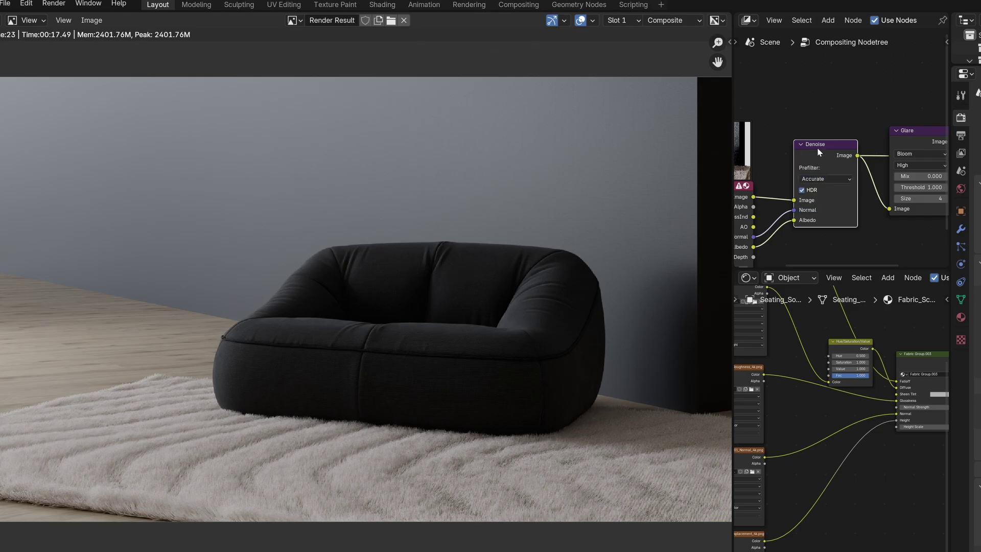
{"action": "left_click_drag", "start_coordinate": [806, 149], "coordinate": [804, 148]}
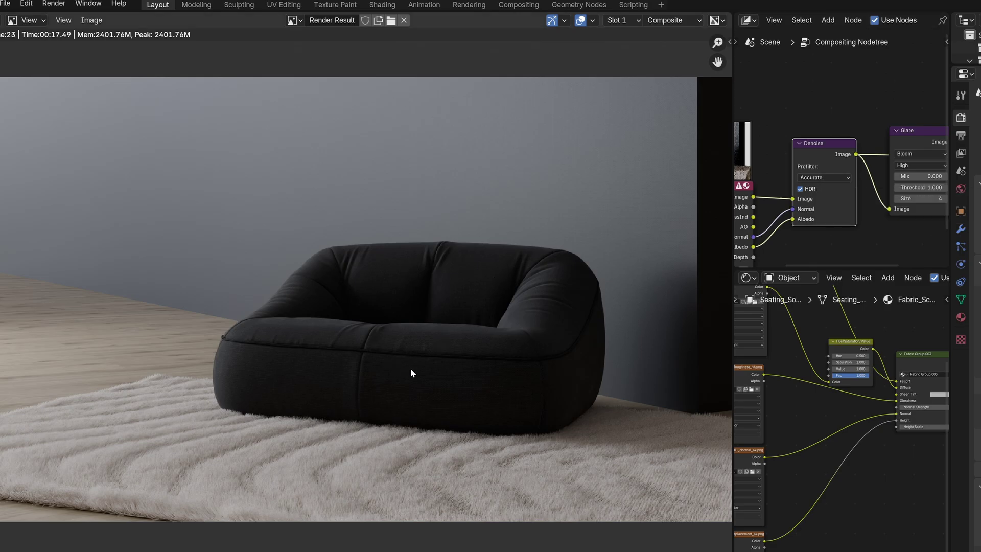
{"action": "scroll", "coordinate": [383, 422], "scroll_direction": "up", "scroll_amount": 6}
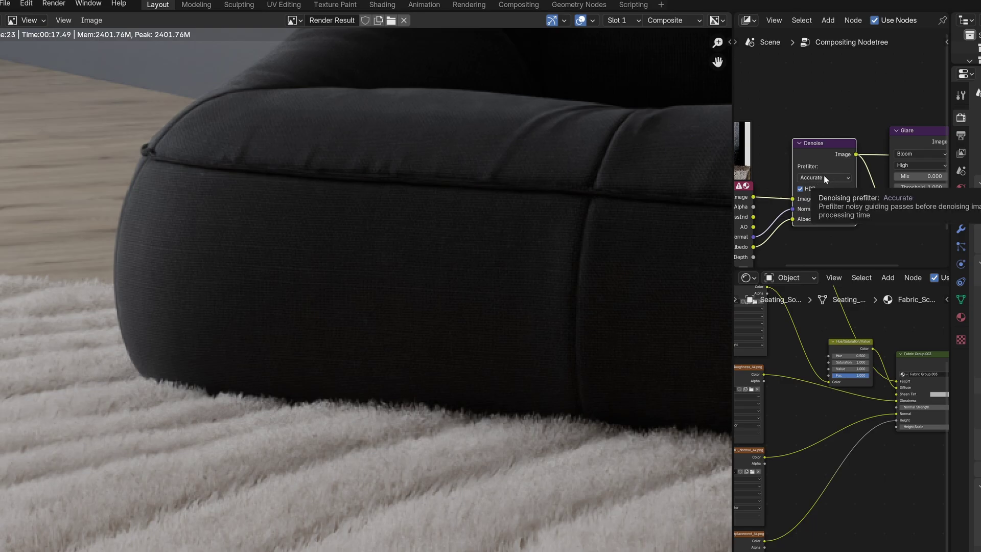
{"action": "scroll", "coordinate": [460, 332], "scroll_direction": "up", "scroll_amount": 5}
{"action": "scroll", "coordinate": [481, 333], "scroll_direction": "down", "scroll_amount": 9}
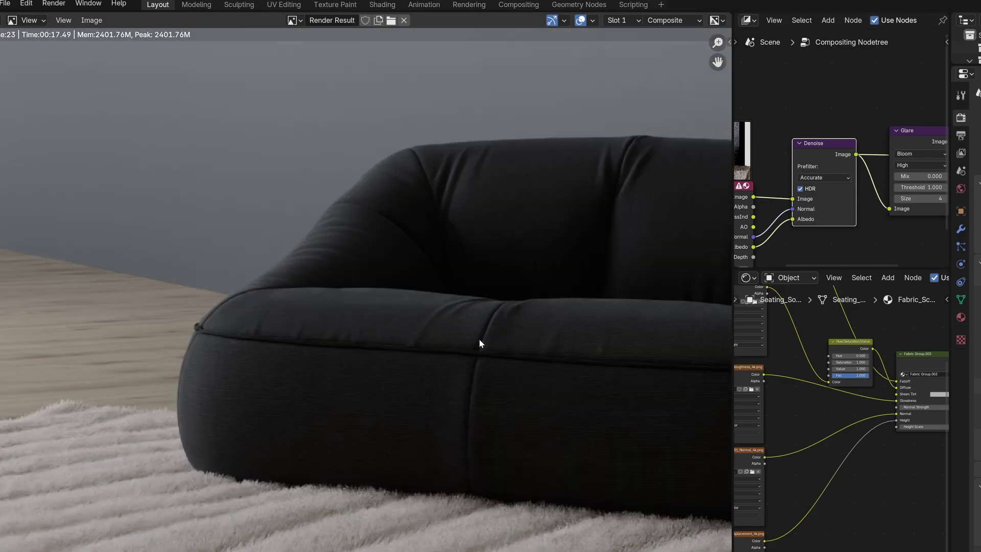
{"action": "scroll", "coordinate": [531, 258], "scroll_direction": "up", "scroll_amount": 3}
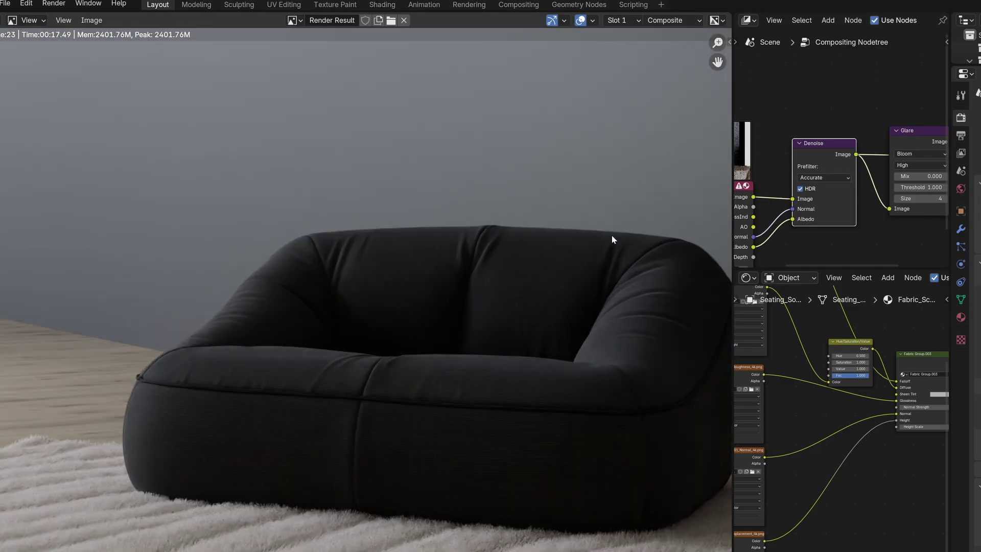
{"action": "scroll", "coordinate": [308, 336], "scroll_direction": "up", "scroll_amount": 2}
{"action": "scroll", "coordinate": [558, 296], "scroll_direction": "up", "scroll_amount": 3}
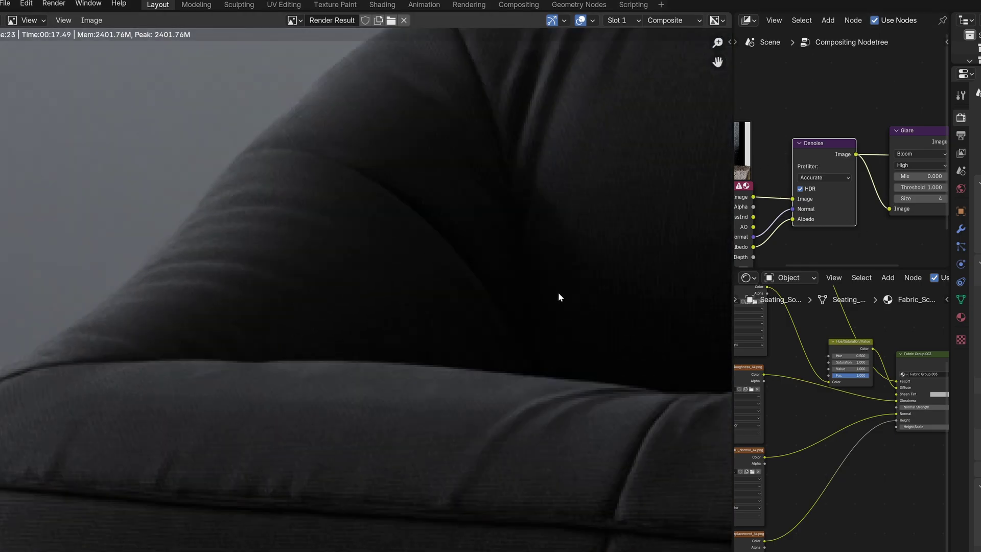
{"action": "scroll", "coordinate": [562, 327], "scroll_direction": "up", "scroll_amount": 4}
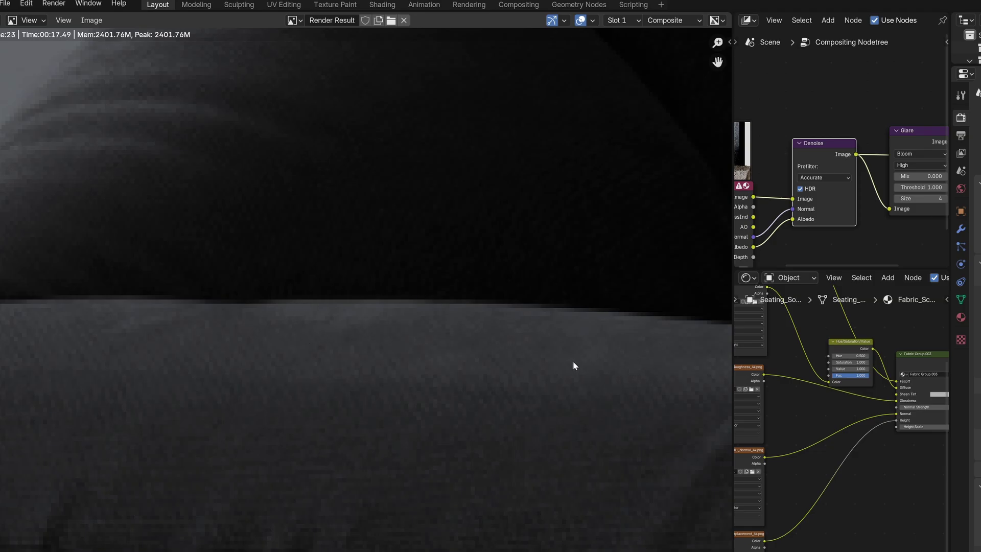
{"action": "scroll", "coordinate": [404, 253], "scroll_direction": "up", "scroll_amount": 4}
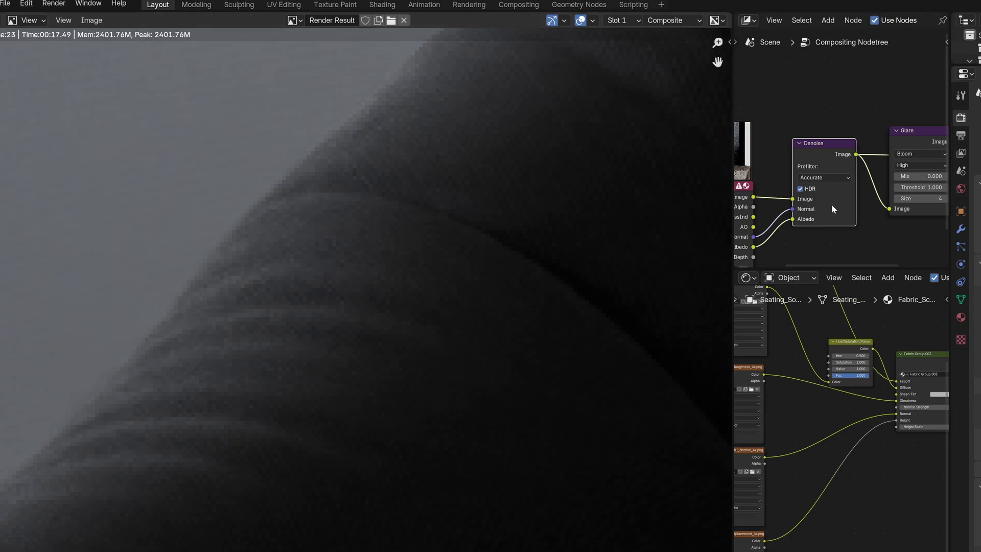
Step: Set the Denoise node's prefilter to None and compare the sofa's fabric detail in the render
{"action": "left_click", "coordinate": [824, 177]}
{"action": "middle_click_drag", "start_coordinate": [355, 183], "coordinate": [409, 376]}
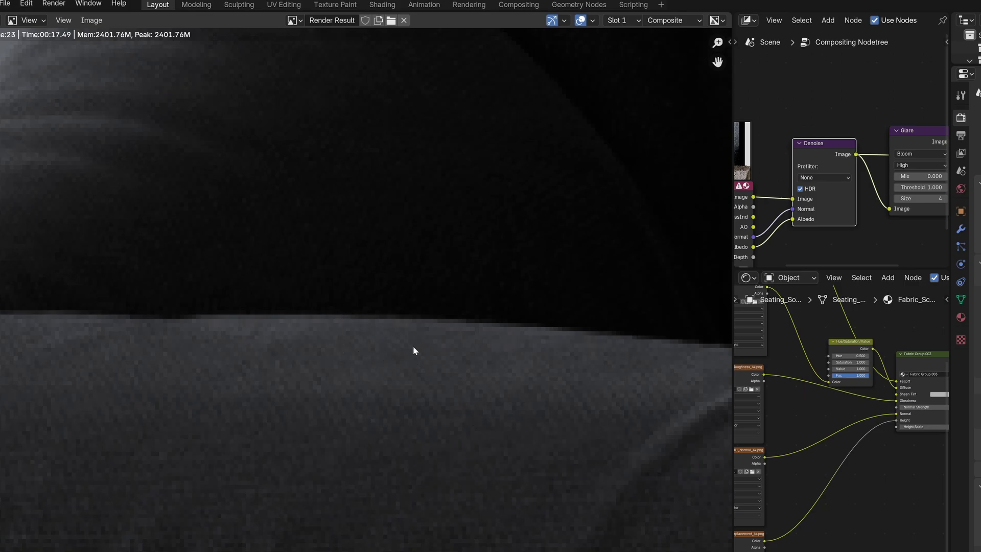
{"action": "left_click", "coordinate": [813, 178]}
{"action": "left_click", "coordinate": [818, 209]}
{"action": "scroll", "coordinate": [384, 365], "scroll_direction": "down", "scroll_amount": 8}
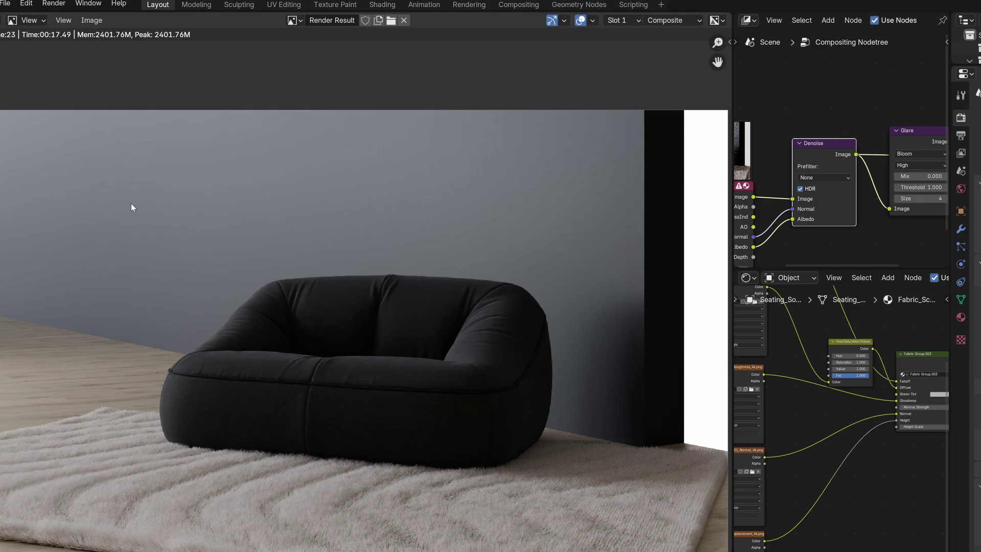
{"action": "left_click", "coordinate": [833, 178]}
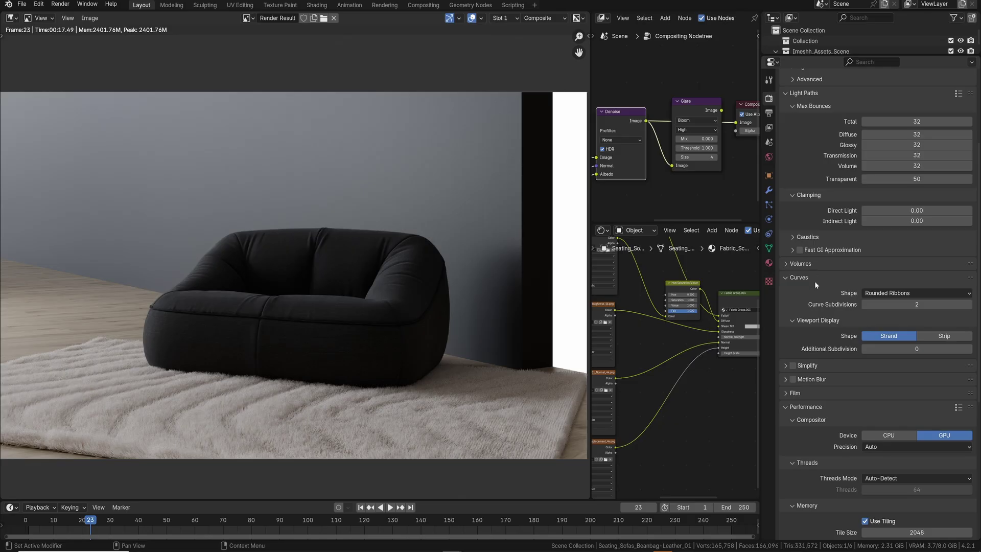
Step: Replace the render result with the 3D viewport and display the sofa scene in Rendered shading
{"action": "scroll", "coordinate": [816, 284], "scroll_direction": "down", "scroll_amount": 5}
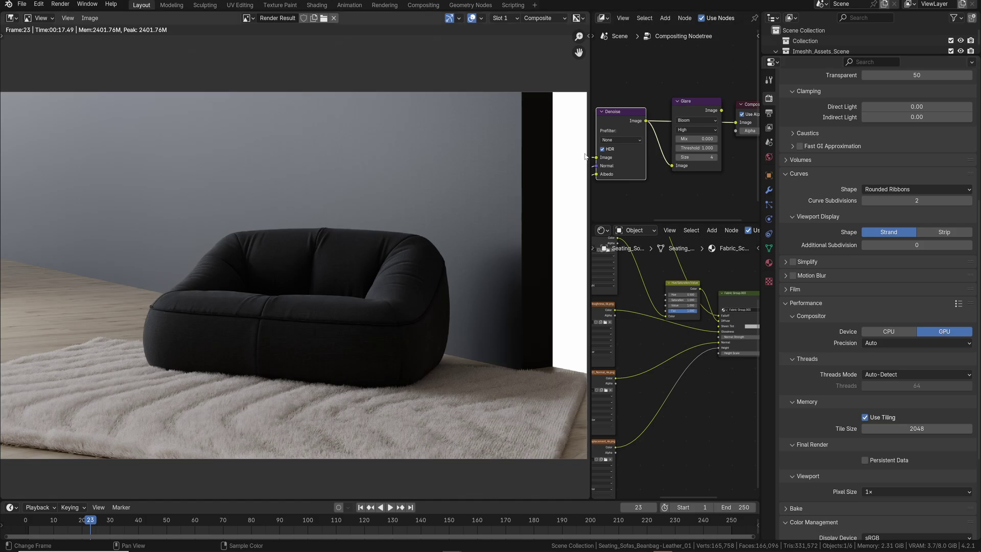
{"action": "key", "text": "shift+F5"}
{"action": "key", "text": "z"}
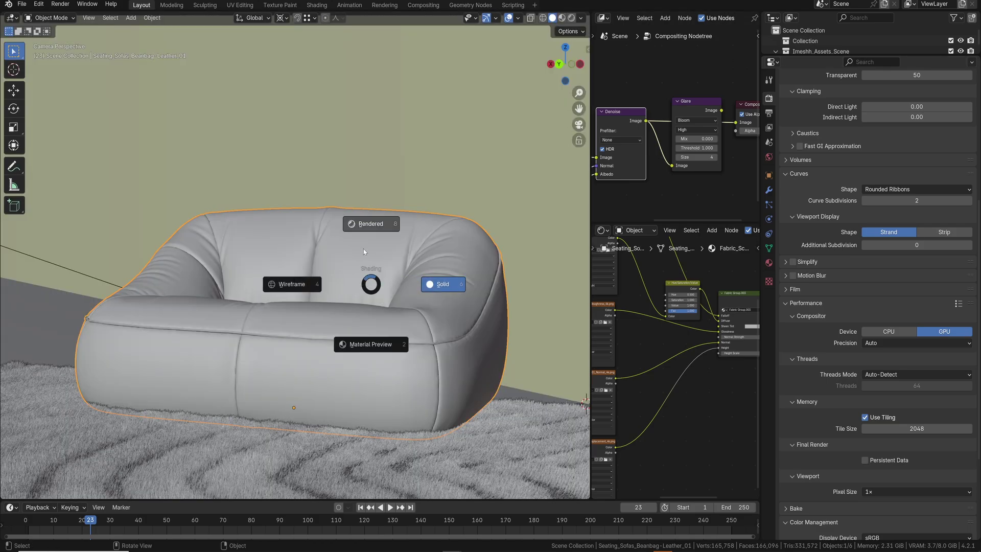
{"action": "left_click", "coordinate": [388, 227]}
{"action": "scroll", "coordinate": [447, 209], "scroll_direction": "down", "scroll_amount": 1}
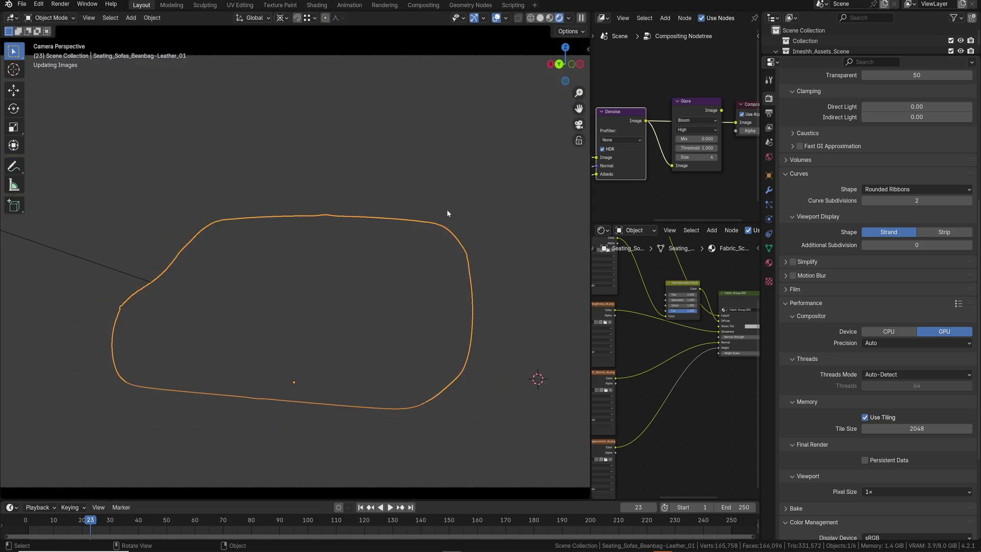
Step: Link the render layers' image straight into the Glare node, bypassing Denoise, and feed Glare's output into the Composite node
{"action": "middle_click_drag", "start_coordinate": [692, 125], "coordinate": [637, 98]}
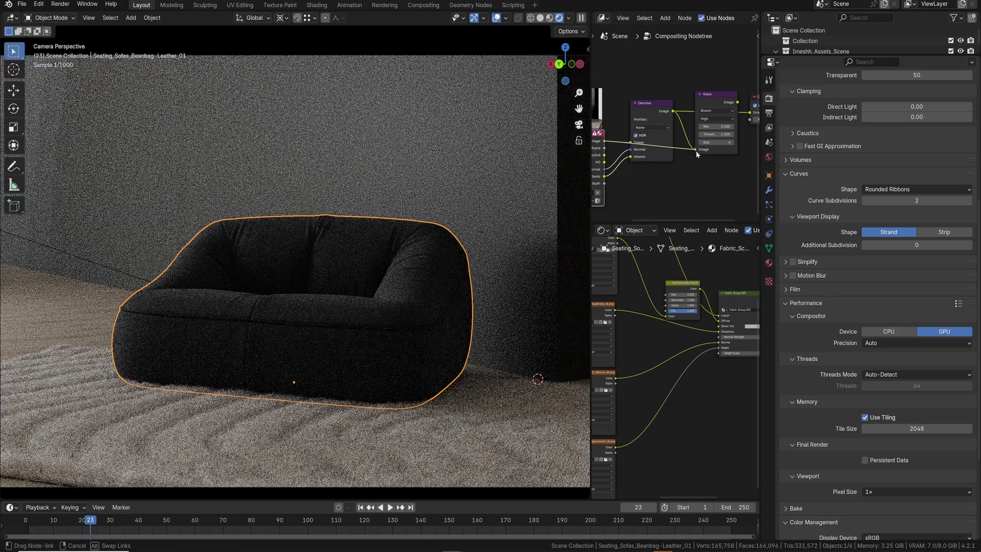
{"action": "scroll", "coordinate": [696, 151], "scroll_direction": "down", "scroll_amount": 1}
{"action": "left_click", "coordinate": [688, 119]}
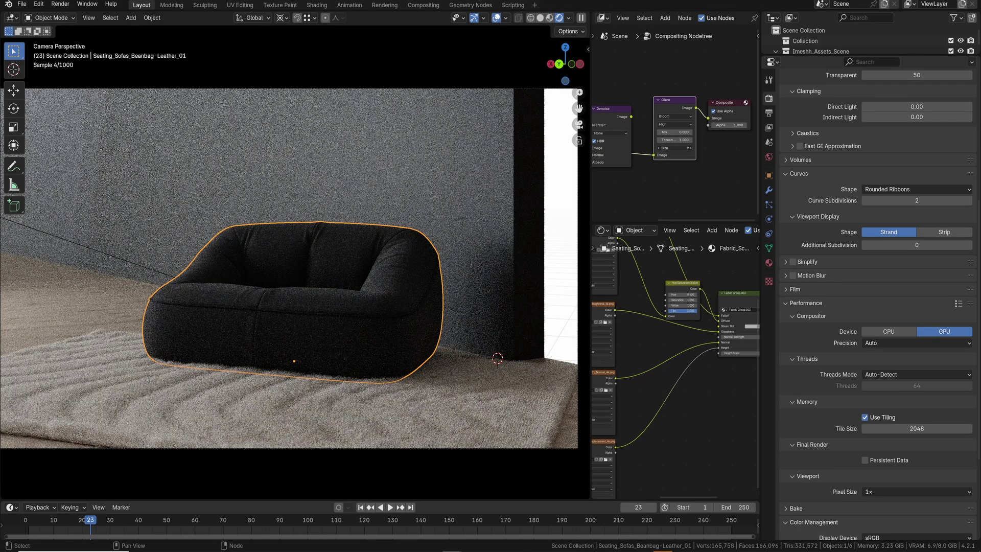
Step: Enable the viewport compositor for the Camera view and lower the Glare node's size to 1
{"action": "left_click", "coordinate": [569, 18]}
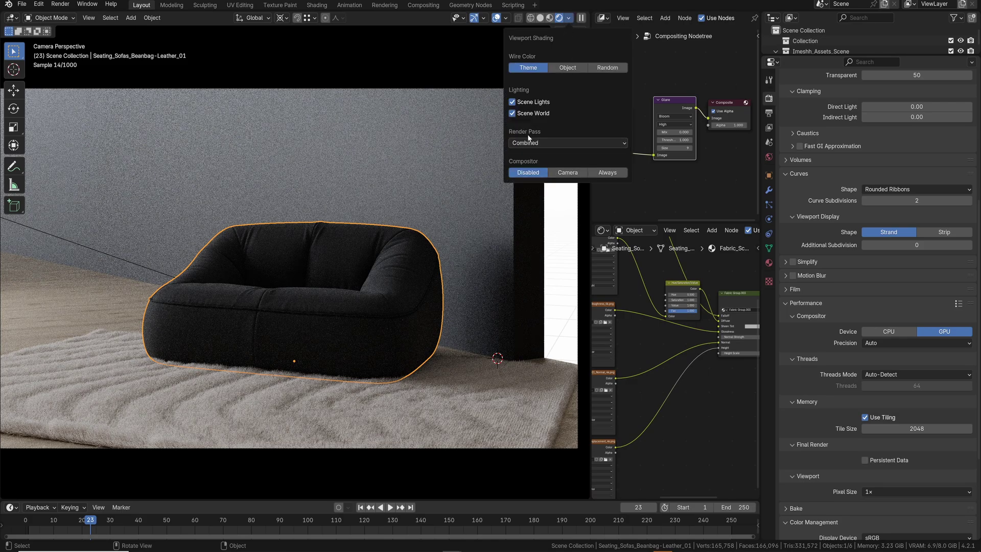
{"action": "left_click", "coordinate": [568, 173]}
{"action": "left_click_drag", "start_coordinate": [685, 147], "coordinate": [669, 147], "text": "shift"}
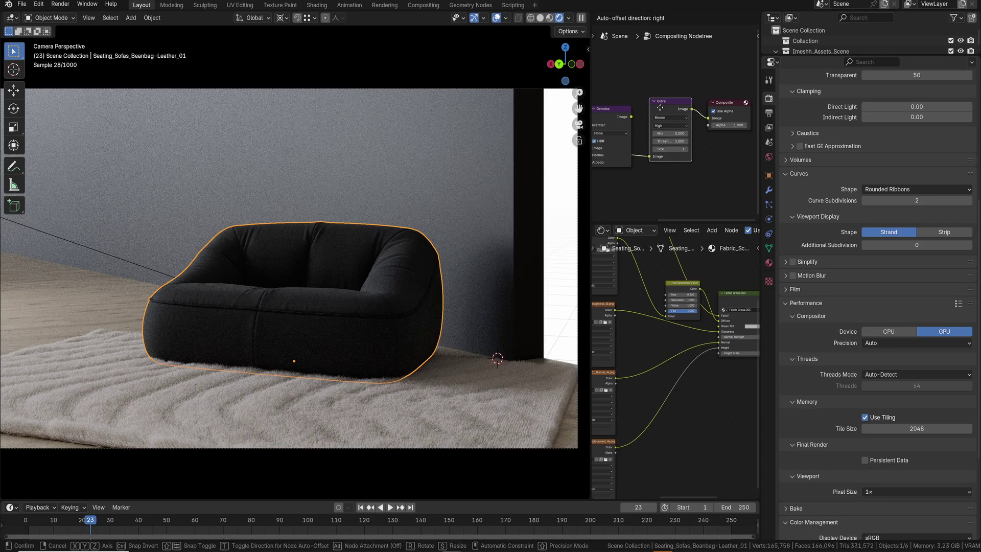
Step: Add an RGB Curves node between Glare and Composite and bend its curve into an S shape for contrast
{"action": "key", "text": "shift+a"}
{"action": "type", "text": "rgb cur"}
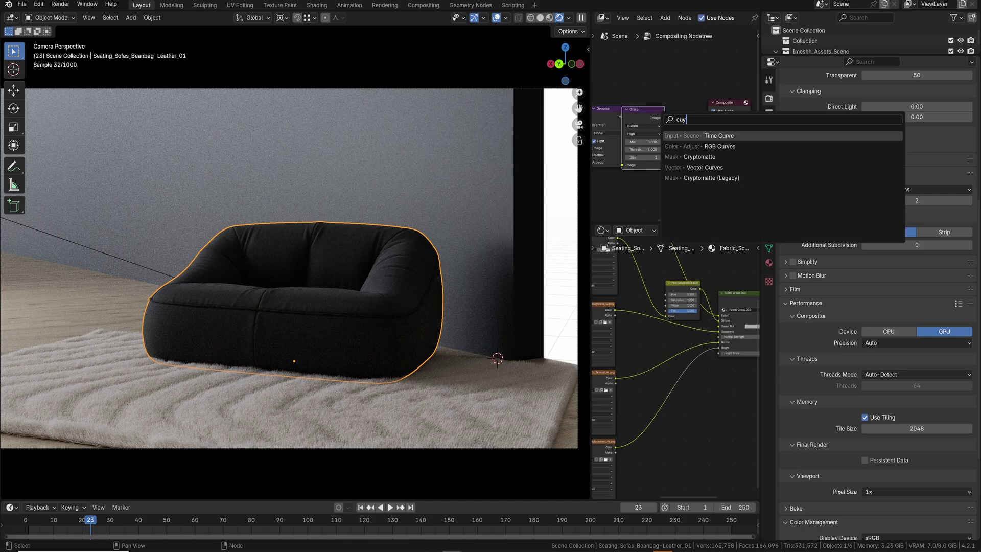
{"action": "key", "text": "Return"}
{"action": "left_click", "coordinate": [685, 90]}
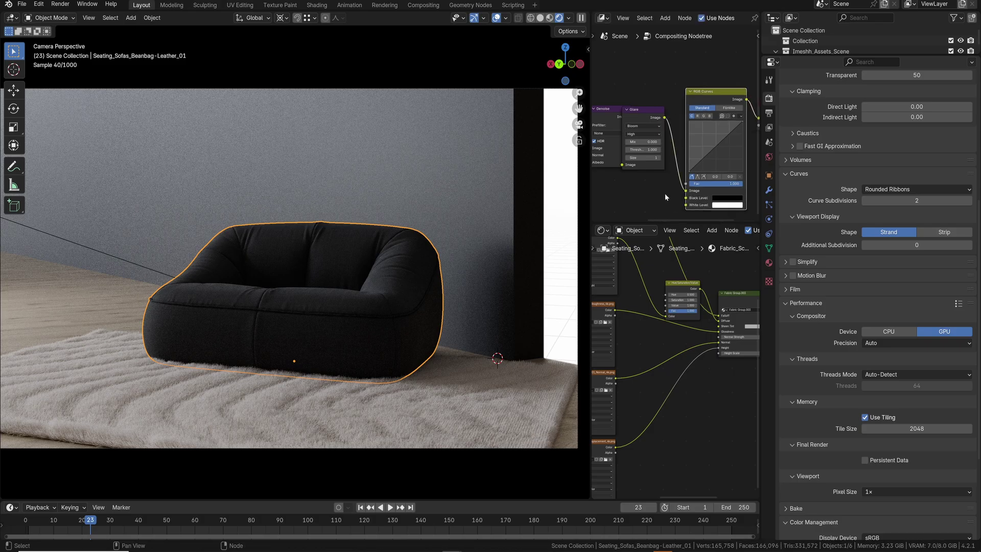
{"action": "left_click_drag", "start_coordinate": [716, 147], "coordinate": [717, 125]}
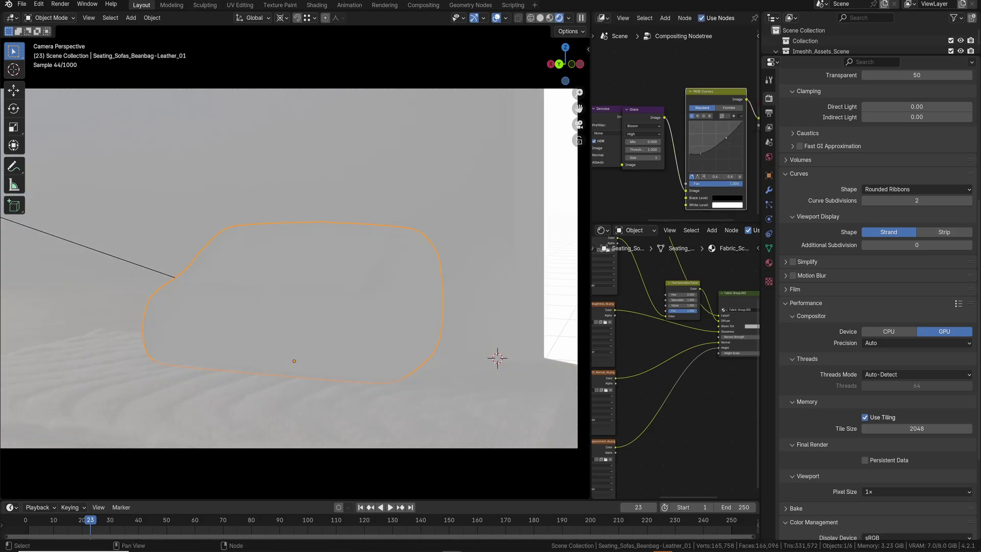
{"action": "left_click_drag", "start_coordinate": [722, 127], "coordinate": [688, 168]}
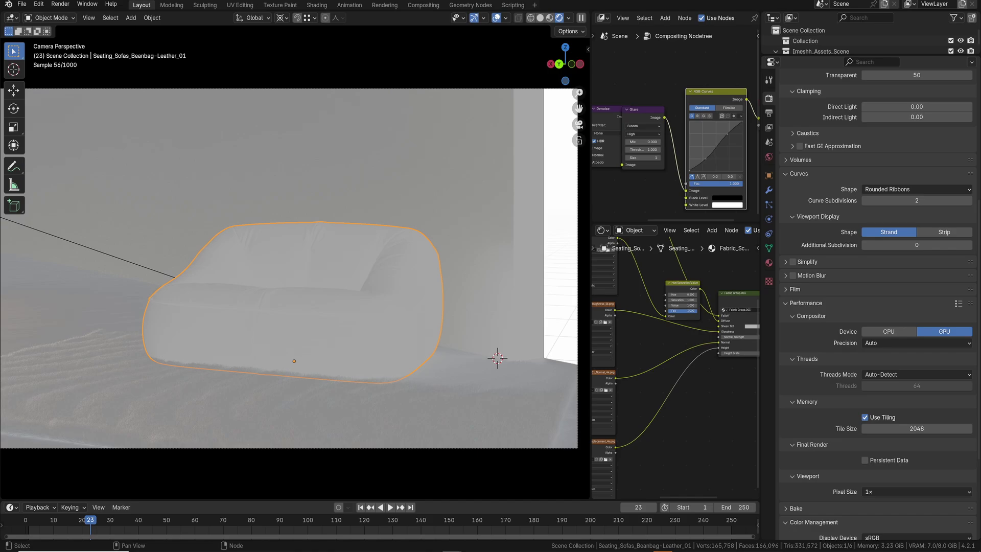
Step: Insert the Denoise node between the render layers and Glare, and mute it
{"action": "middle_click_drag", "start_coordinate": [608, 119], "coordinate": [631, 123]}
{"action": "left_click_drag", "start_coordinate": [631, 123], "coordinate": [651, 118]}
{"action": "left_click_drag", "start_coordinate": [680, 154], "coordinate": [593, 198]}
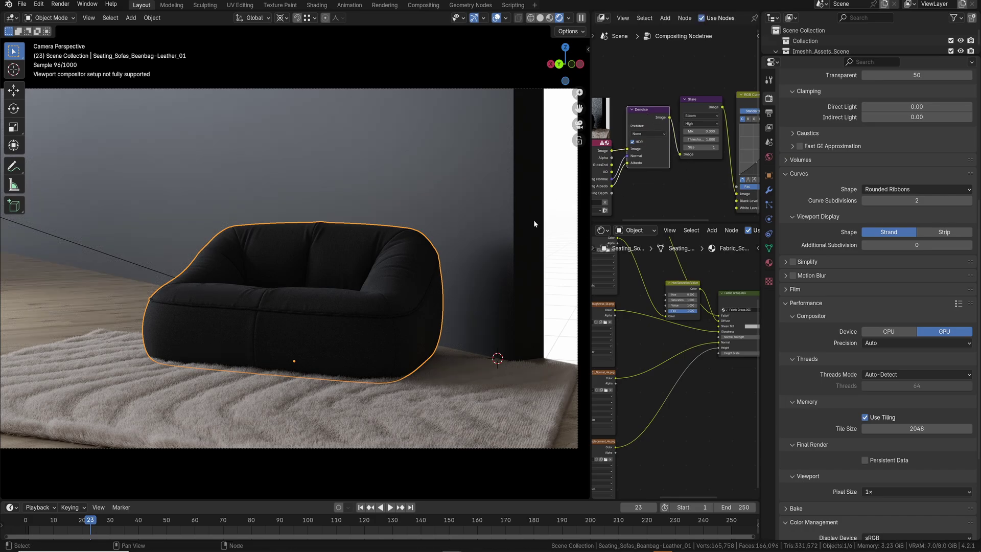
{"action": "middle_click_drag", "start_coordinate": [629, 97], "coordinate": [602, 95]}
{"action": "key", "text": "m"}
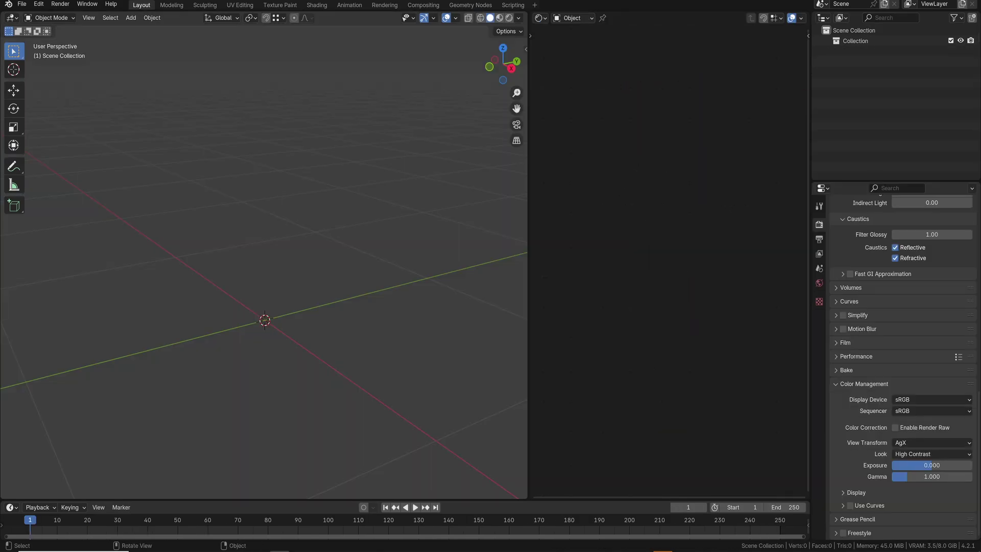
Step: Import Windows_v001.fbx into the empty scene with the default FBX settings and deselect the imported windows
{"action": "left_click_drag", "start_coordinate": [324, 281], "coordinate": [324, 275]}
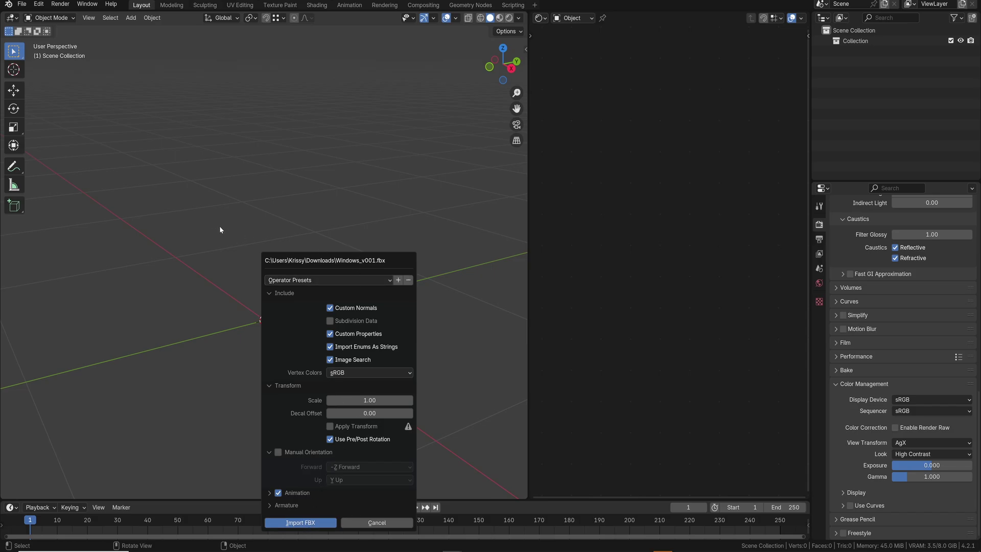
{"action": "left_click", "coordinate": [324, 522]}
{"action": "middle_click_drag", "start_coordinate": [327, 332], "coordinate": [219, 154]}
{"action": "key", "text": "alt+a"}
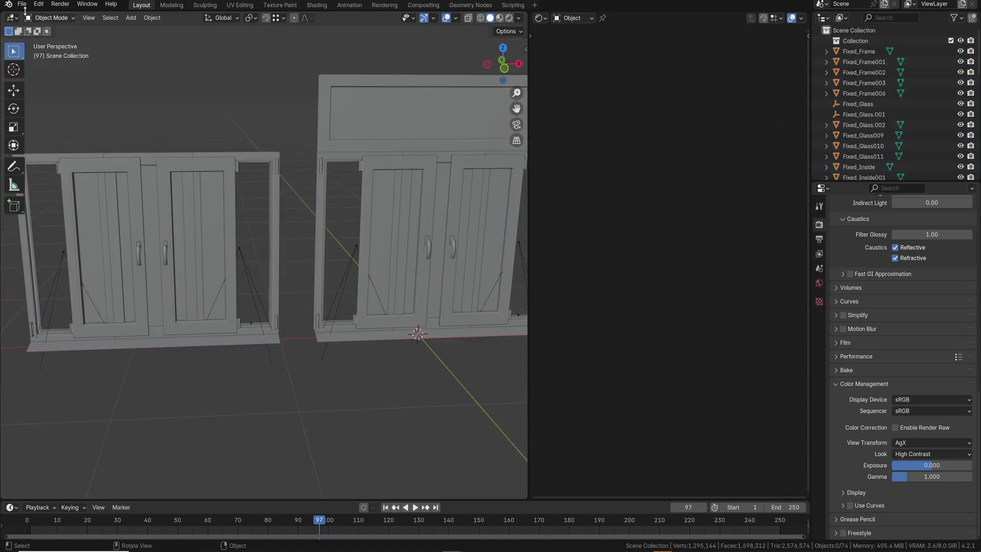
Step: Open the list of available import file formats
{"action": "left_click", "coordinate": [21, 4]}
{"action": "mouse_move", "coordinate": [64, 149]}
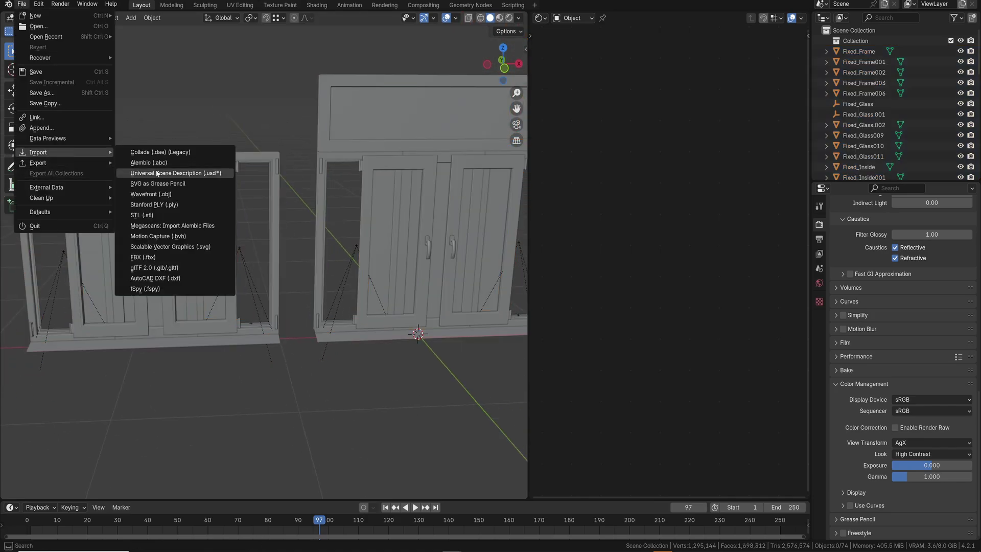
{"action": "left_click", "coordinate": [195, 266]}
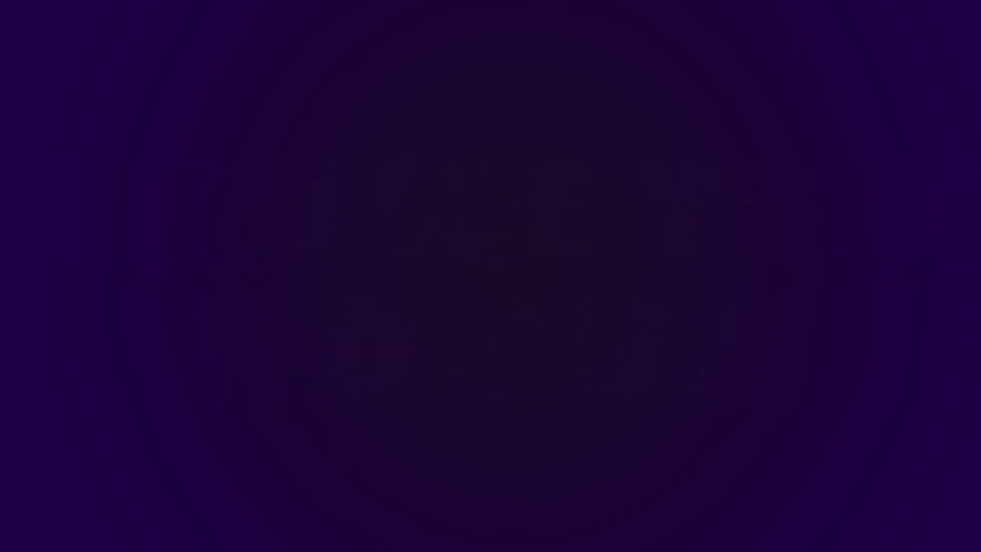
Step: Add a points node to the Office Desk geometry nodes setup
{"action": "type", "text": "points"}
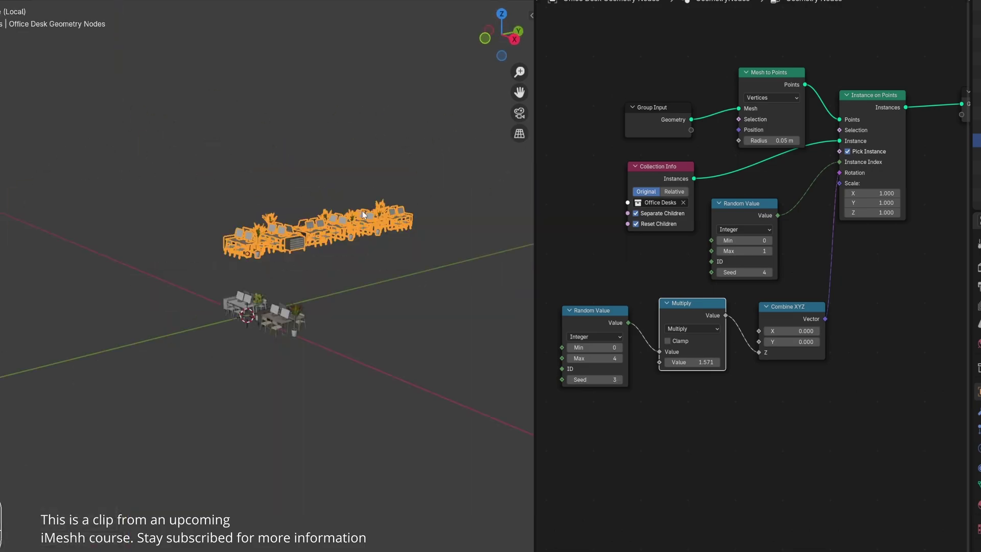
{"action": "key", "text": "r"}
{"action": "key", "text": "r"}
{"action": "key", "text": "r"}
{"action": "key", "text": "r"}
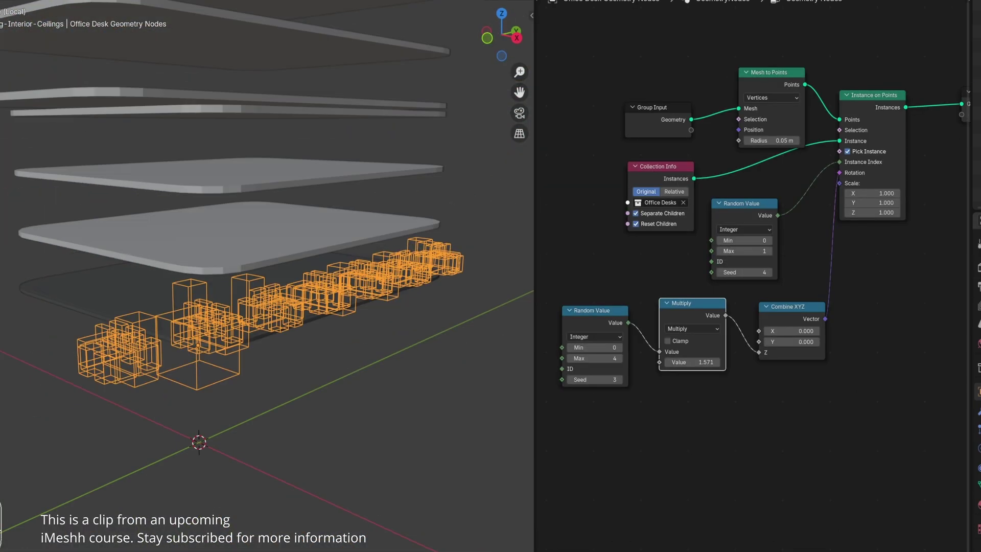
Step: Duplicate the office desk geometry in edit mode to place more desk instances on the office floor
{"action": "key", "text": "Tab"}
{"action": "key", "text": "shift+d"}
{"action": "key", "text": "shift+d"}
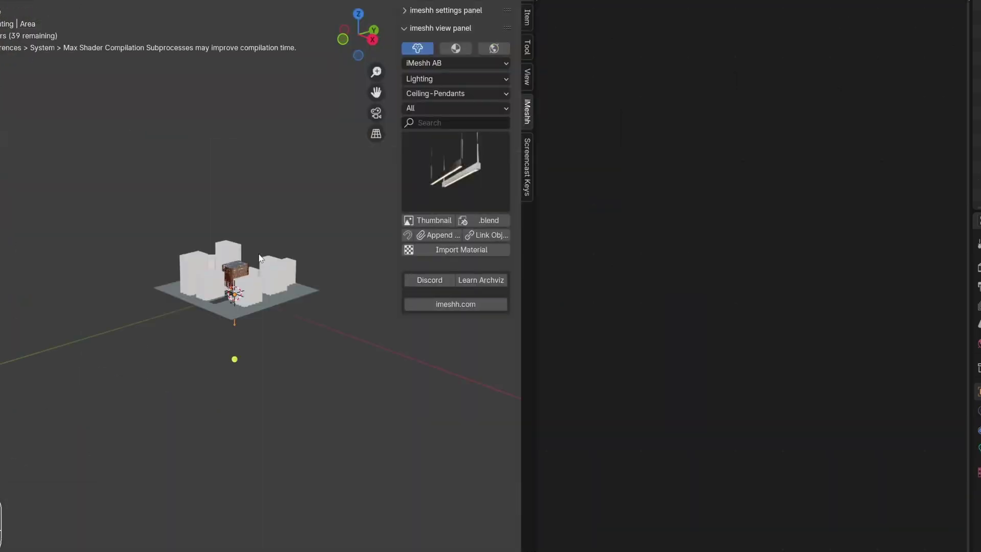
Step: Search the assets for "interior"
{"action": "type", "text": "interior"}
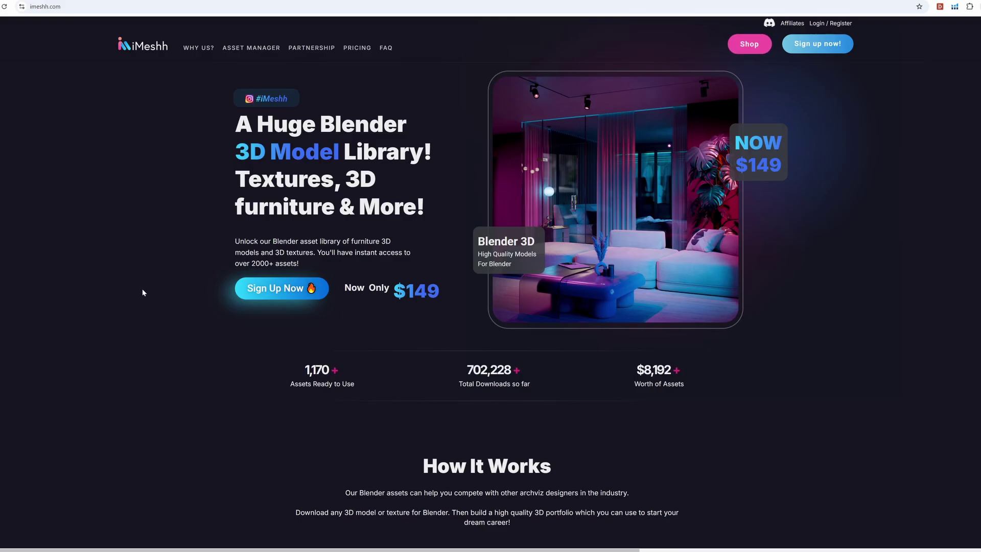
{"action": "scroll", "coordinate": [143, 293], "scroll_direction": "down", "scroll_amount": 1}
{"action": "scroll", "coordinate": [143, 290], "scroll_direction": "up", "scroll_amount": 1}
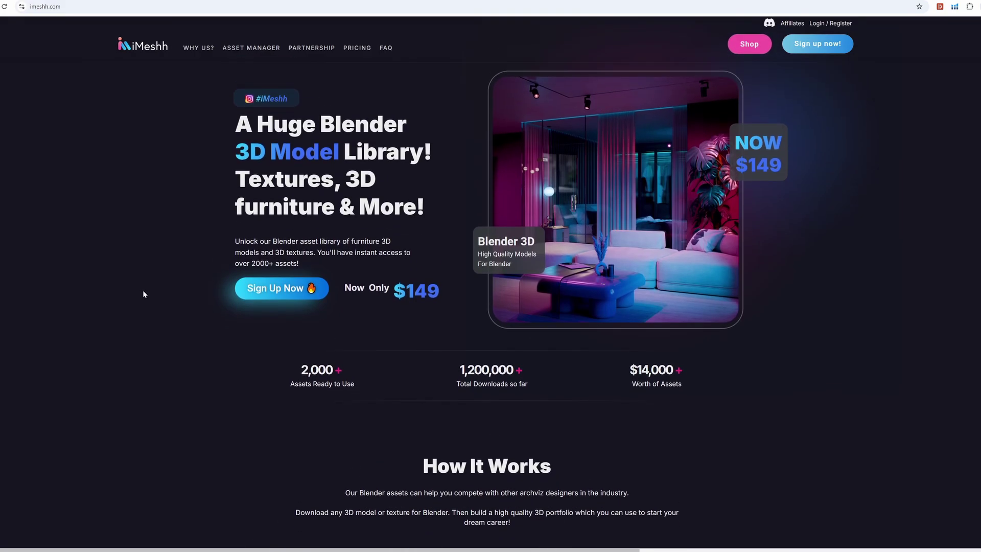
Step: Open the iMeshh shop and browse the listing of its latest 3D models
{"action": "left_click", "coordinate": [750, 45]}
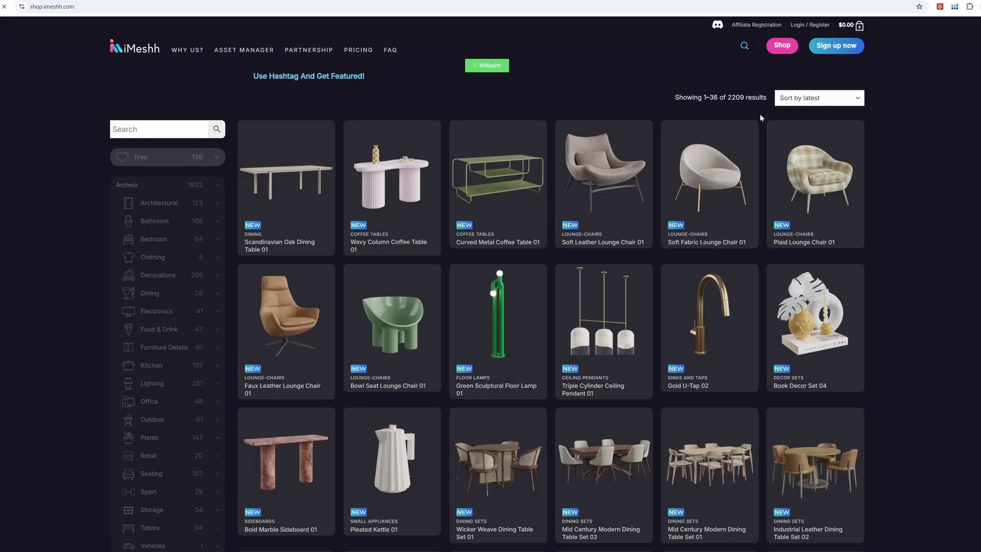
{"action": "scroll", "coordinate": [887, 340], "scroll_direction": "down", "scroll_amount": 5}
{"action": "scroll", "coordinate": [886, 336], "scroll_direction": "down", "scroll_amount": 1}
{"action": "scroll", "coordinate": [886, 336], "scroll_direction": "up", "scroll_amount": 5}
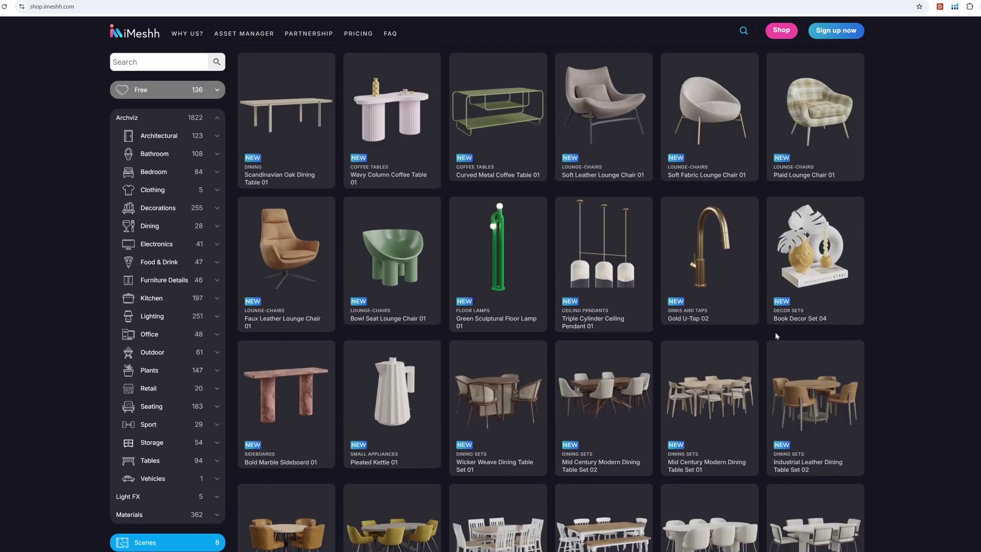
Step: Open the Bowl Seat Lounge Chair 01 product page and view its other preview images
{"action": "left_click", "coordinate": [403, 249]}
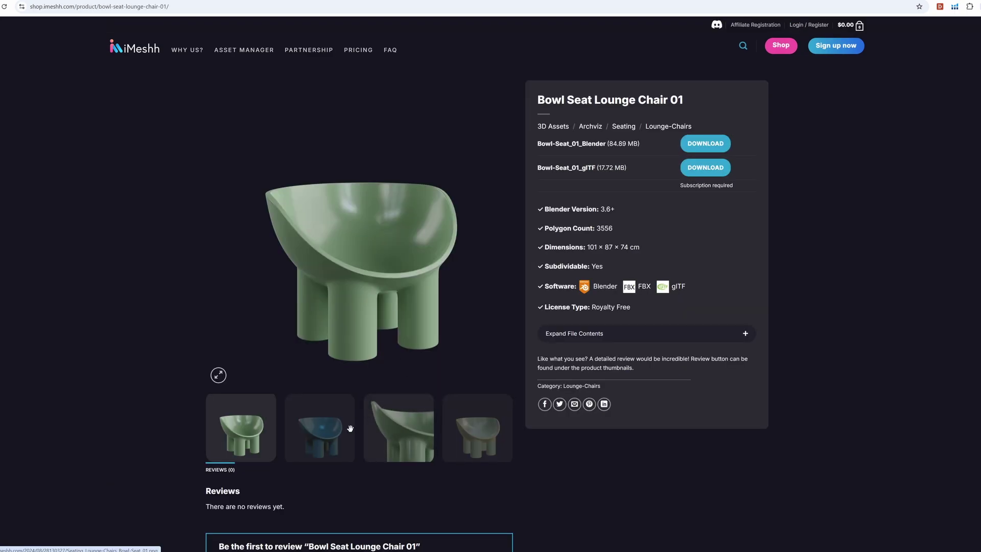
{"action": "left_click", "coordinate": [352, 428]}
{"action": "left_click", "coordinate": [381, 432]}
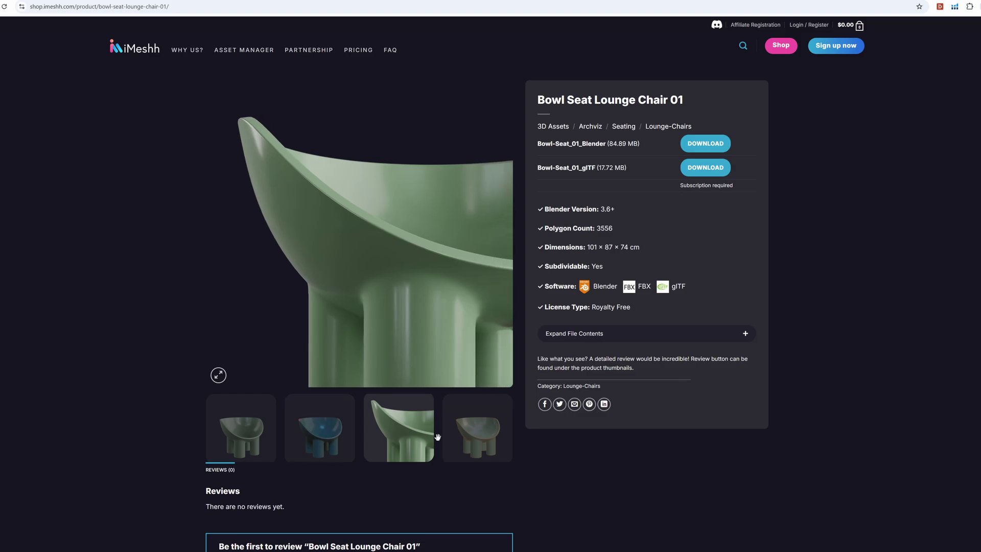
{"action": "left_click", "coordinate": [478, 434]}
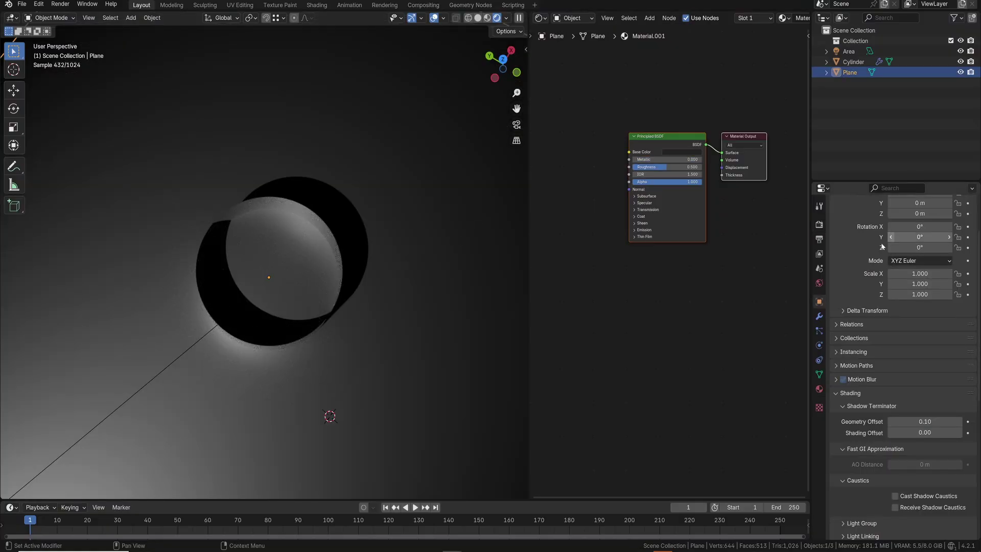
Step: Select the cylinder and lower Filter Glossy to 0.17 in the caustics render settings
{"action": "scroll", "coordinate": [859, 257], "scroll_direction": "up", "scroll_amount": 3}
{"action": "left_click", "coordinate": [819, 223]}
{"action": "scroll", "coordinate": [875, 397], "scroll_direction": "down", "scroll_amount": 8}
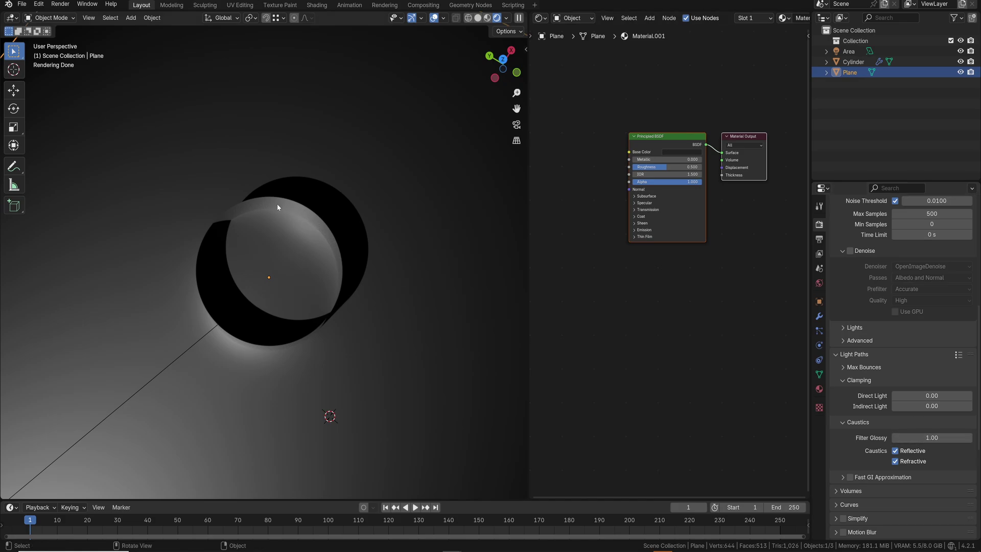
{"action": "left_click", "coordinate": [320, 222]}
{"action": "middle_click_drag", "start_coordinate": [441, 292], "coordinate": [359, 269]}
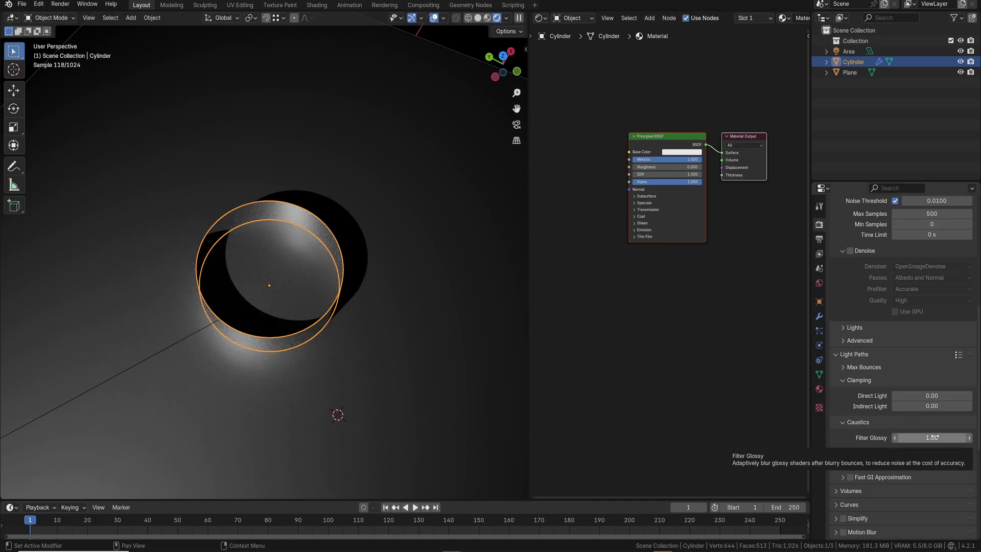
{"action": "left_click_drag", "start_coordinate": [933, 437], "coordinate": [876, 437]}
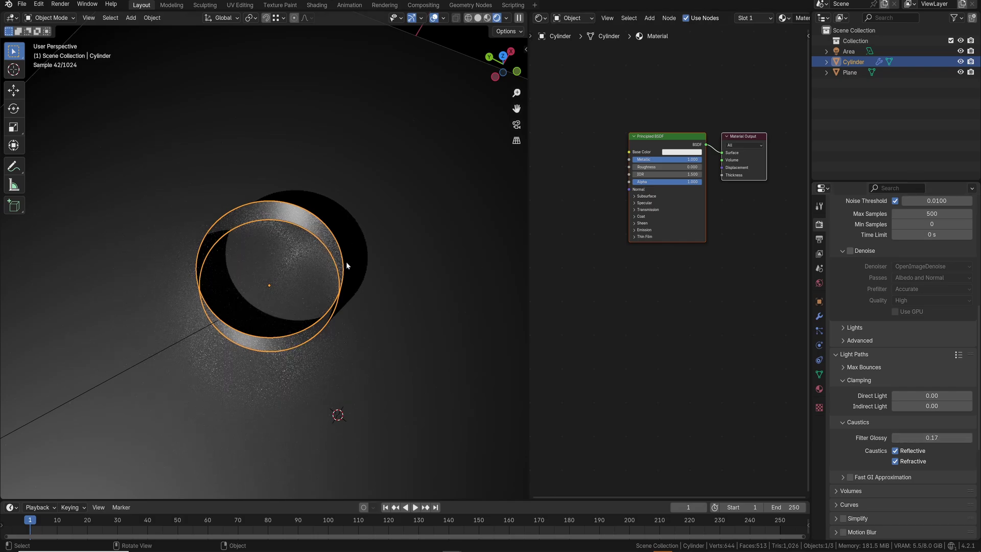
Step: Hide the viewport overlays and lower the caustics Filter Glossy to 0.127
{"action": "key", "text": "shift+alt+z"}
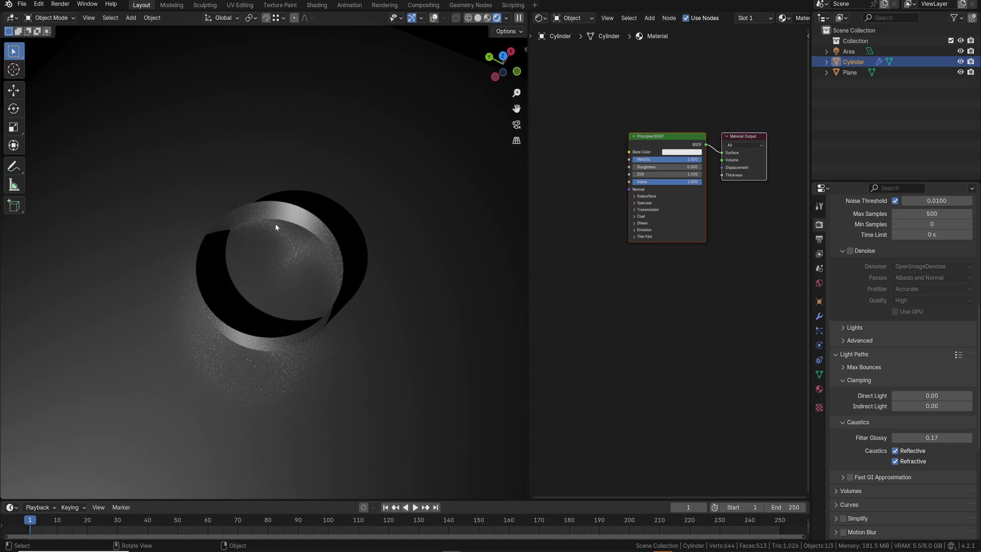
{"action": "mouse_move", "coordinate": [306, 250]}
{"action": "middle_mouse_down"}
{"action": "mouse_move", "coordinate": [295, 265]}
{"action": "mouse_move", "coordinate": [298, 237]}
{"action": "middle_mouse_up"}
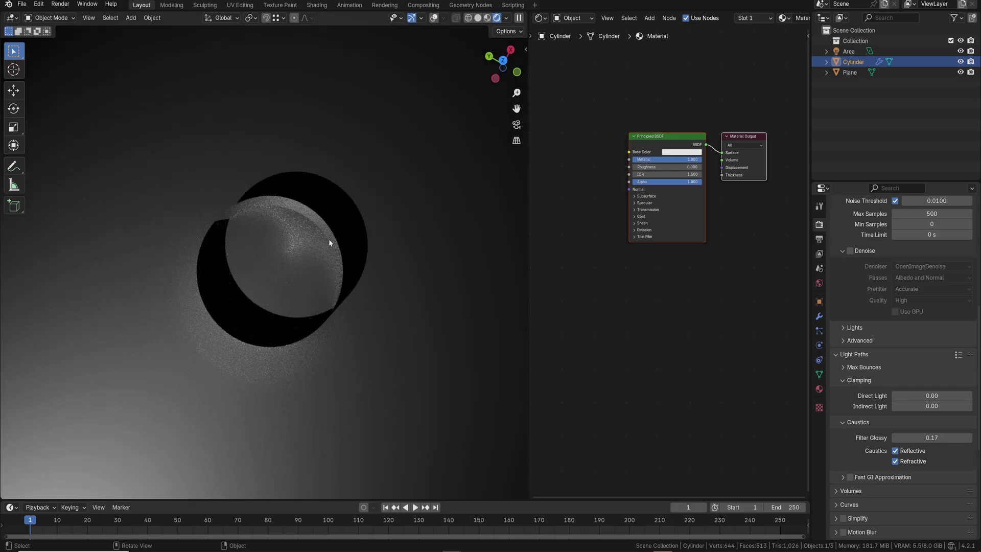
{"action": "mouse_move", "coordinate": [932, 437]}
{"action": "left_mouse_down"}
{"action": "mouse_move", "coordinate": [915, 437]}
{"action": "mouse_move", "coordinate": [936, 436]}
{"action": "left_mouse_up"}
{"action": "left_click", "coordinate": [933, 437]}
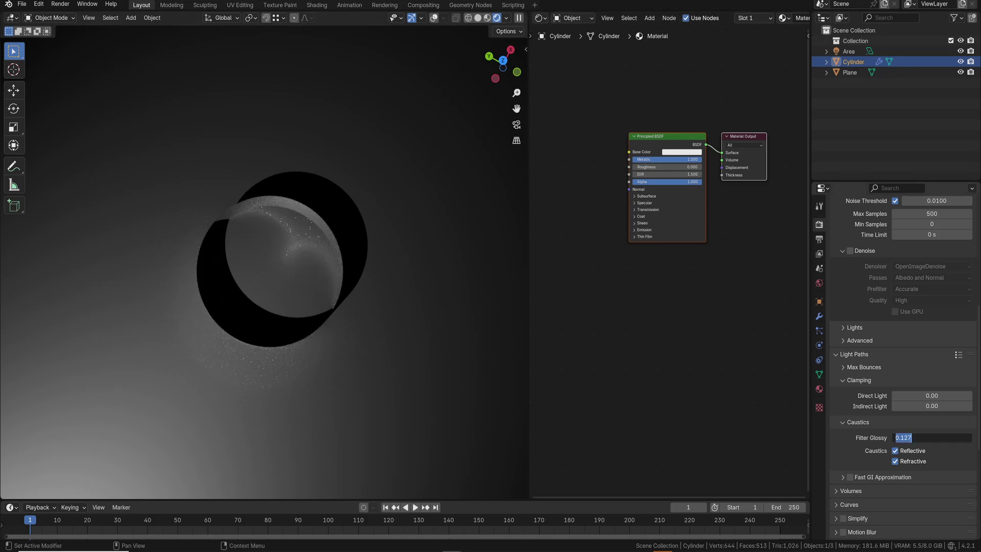
{"action": "key", "text": "Return"}
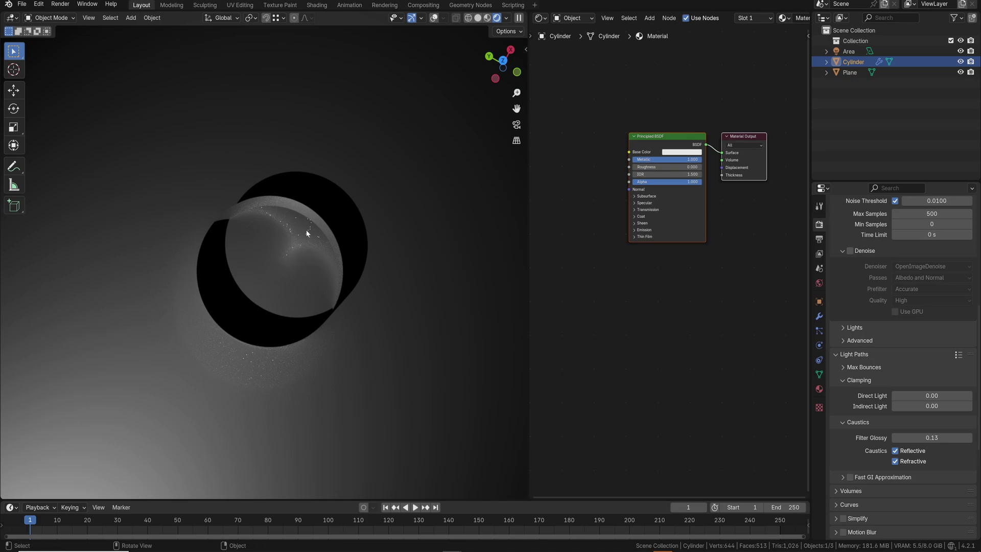
Step: Try an indirect light clamping value of 10 and reset it to 0
{"action": "left_click", "coordinate": [932, 406]}
{"action": "type", "text": "10"}
{"action": "key", "text": "Return"}
{"action": "left_click", "coordinate": [941, 405]}
{"action": "type", "text": "0"}
{"action": "key", "text": "Return"}
Step: Compare the caustics with Filter Glossy set to 1 and to 0.13
{"action": "left_click_drag", "start_coordinate": [900, 434], "coordinate": [935, 434]}
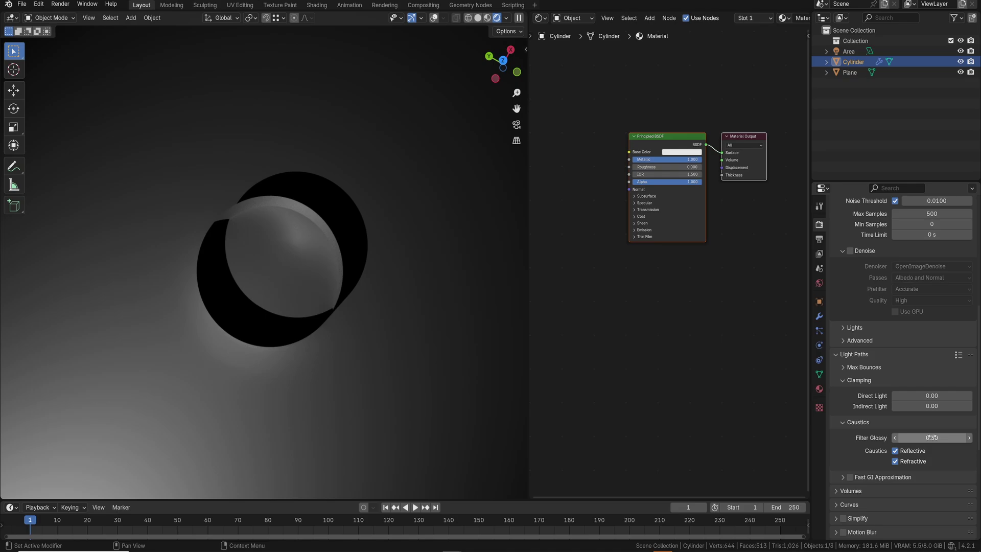
{"action": "left_click", "coordinate": [931, 437]}
{"action": "type", "text": "1"}
{"action": "key", "text": "Return"}
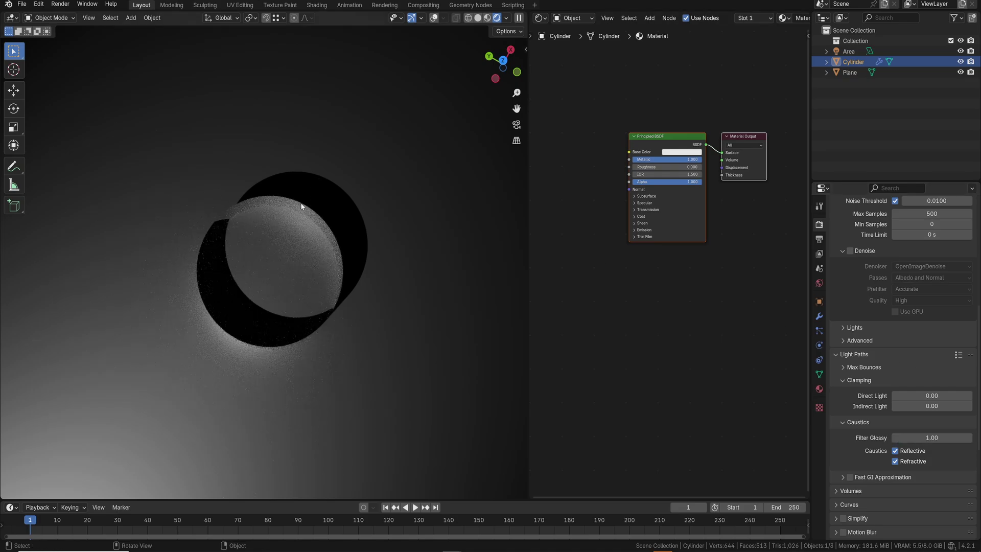
{"action": "left_click", "coordinate": [931, 437]}
{"action": "type", "text": ".13"}
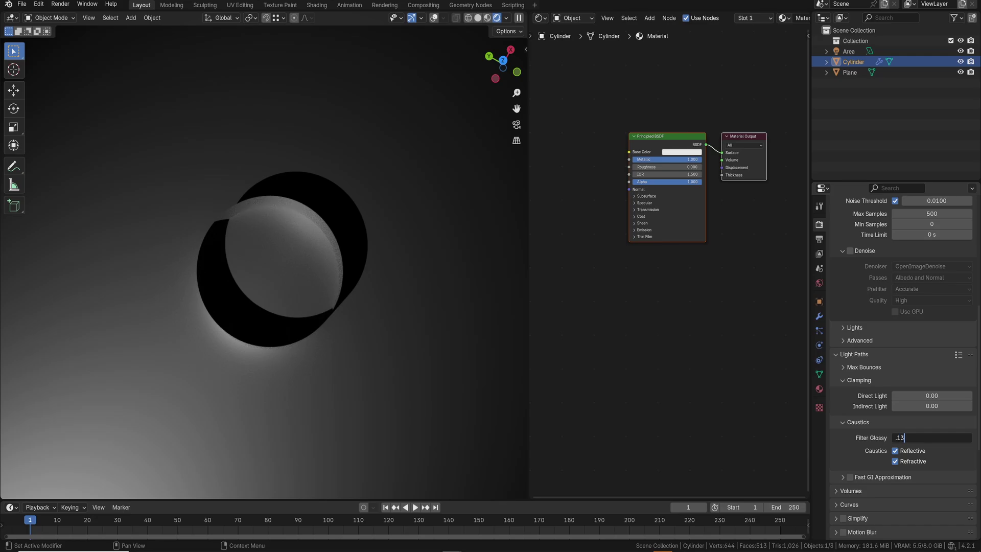
{"action": "key", "text": "Return"}
Step: Set Filter Glossy to 0.37 and reduce it further to 0.22
{"action": "left_click", "coordinate": [935, 437]}
{"action": "type", "text": ".37"}
{"action": "key", "text": "Return"}
{"action": "left_click_drag", "start_coordinate": [932, 437], "coordinate": [904, 438]}
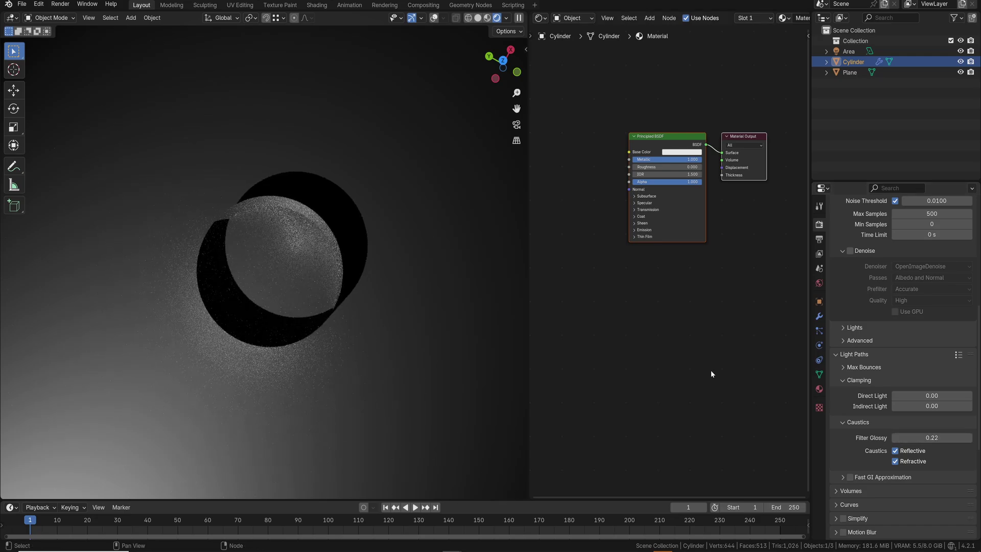
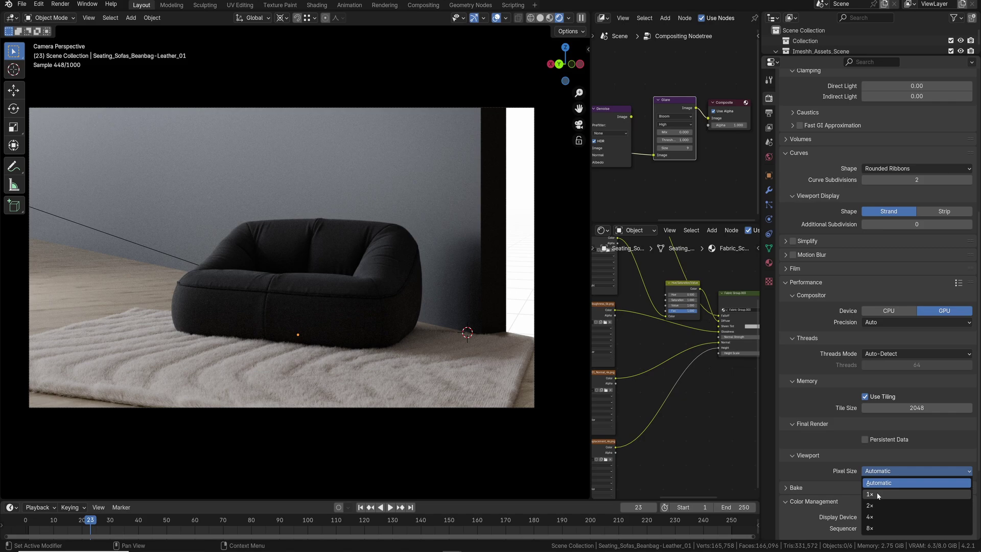
Step: Set the viewport pixel size of the sofa scene to 1× and hide the viewport overlays
{"action": "left_click", "coordinate": [878, 494]}
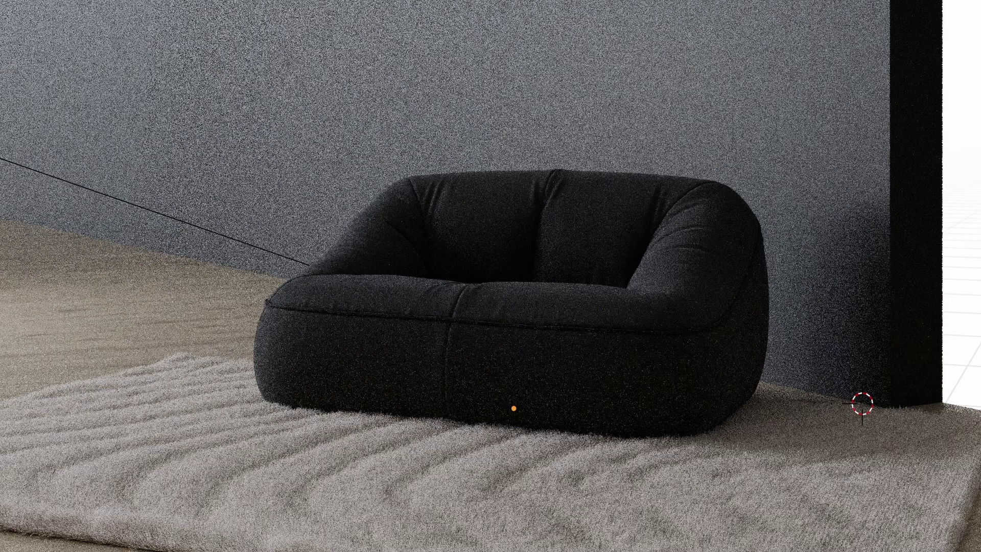
{"action": "key", "text": "shift+alt+z"}
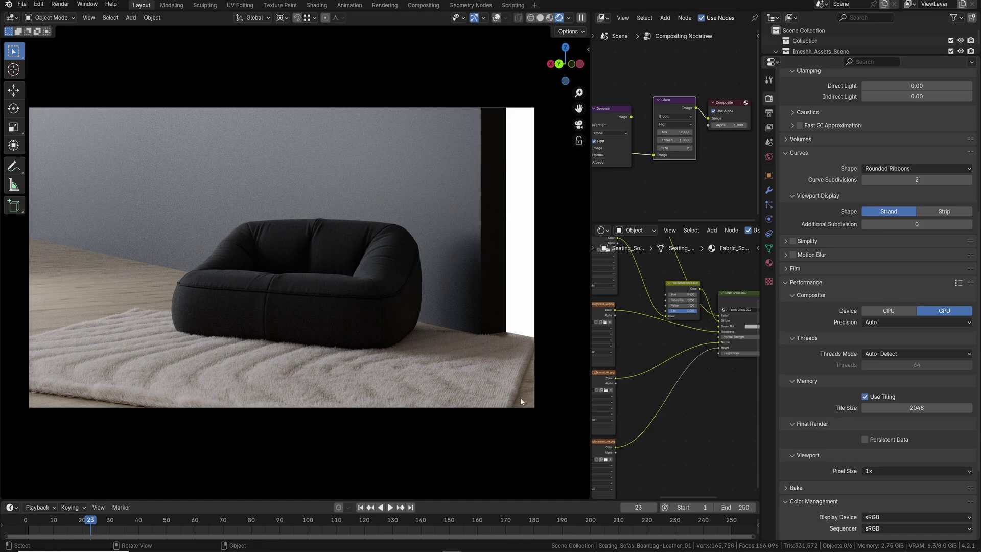
Step: Try a viewport pixel size of 4×, inspect the camera preview, and return the pixel size to 1×
{"action": "left_click", "coordinate": [882, 471]}
{"action": "left_click", "coordinate": [870, 517]}
{"action": "left_click", "coordinate": [882, 470]}
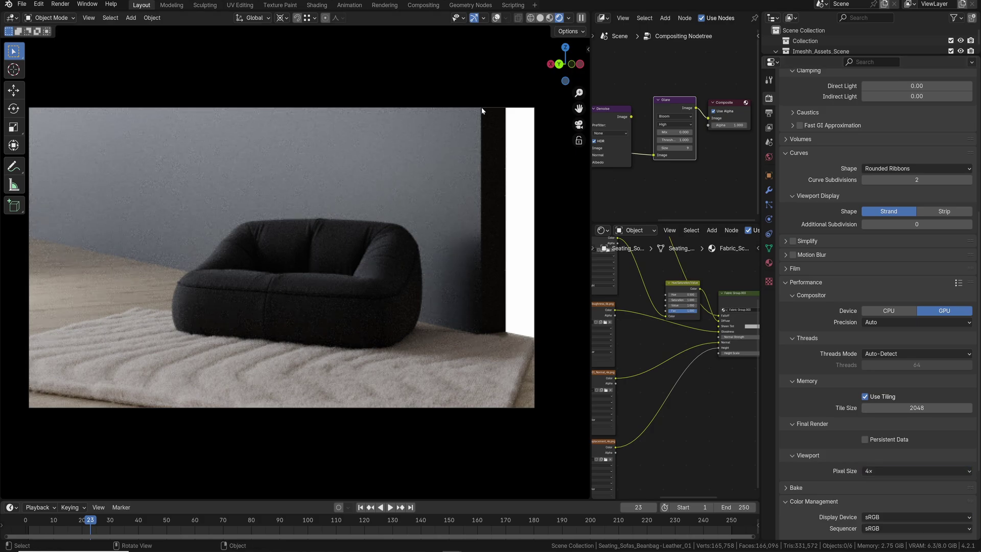
{"action": "scroll", "coordinate": [374, 247], "scroll_direction": "down", "scroll_amount": 5}
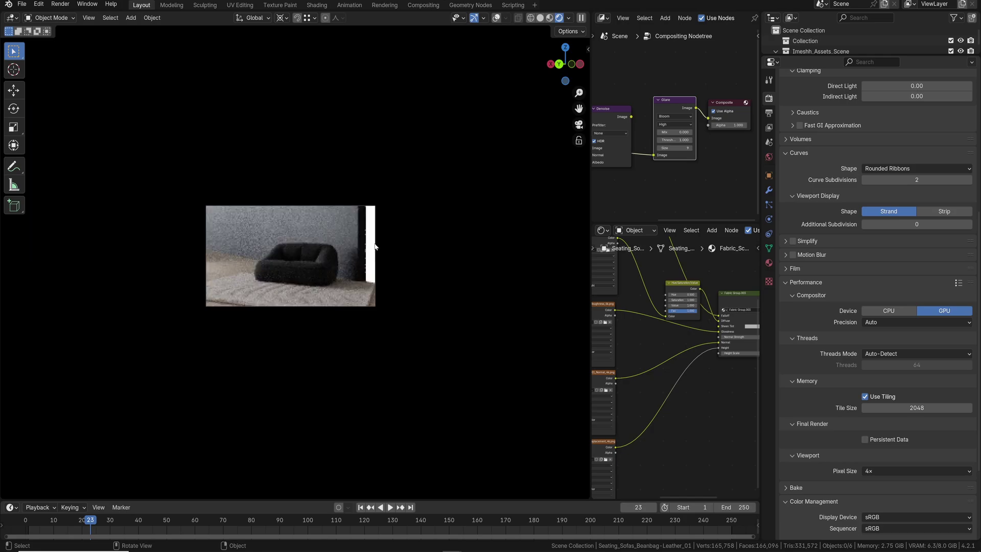
{"action": "scroll", "coordinate": [375, 247], "scroll_direction": "up", "scroll_amount": 5}
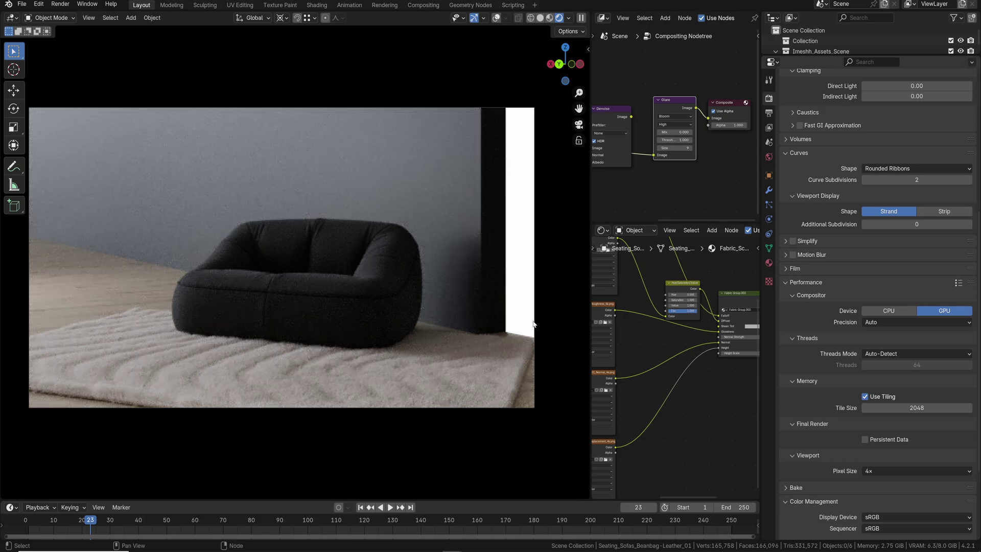
{"action": "left_click", "coordinate": [878, 471]}
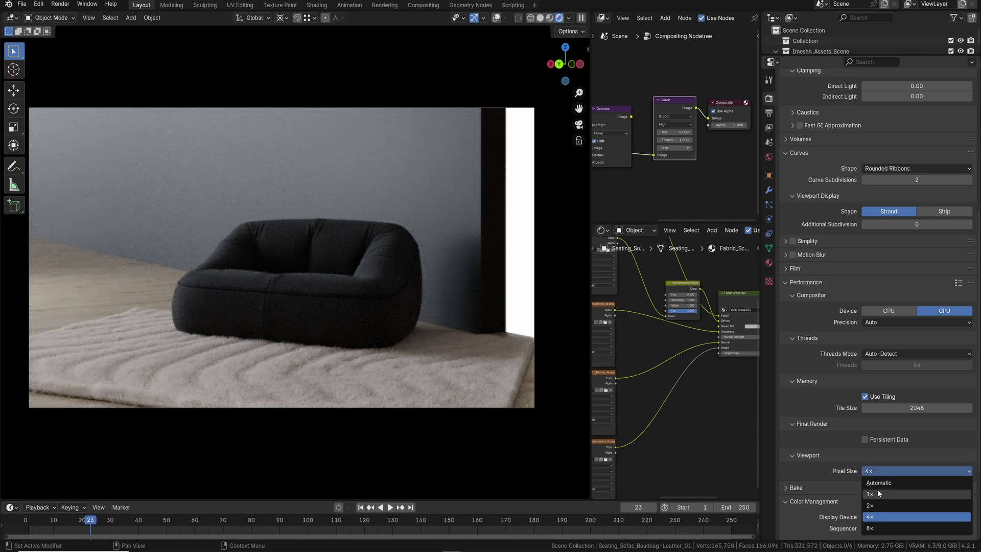
{"action": "left_click", "coordinate": [878, 493]}
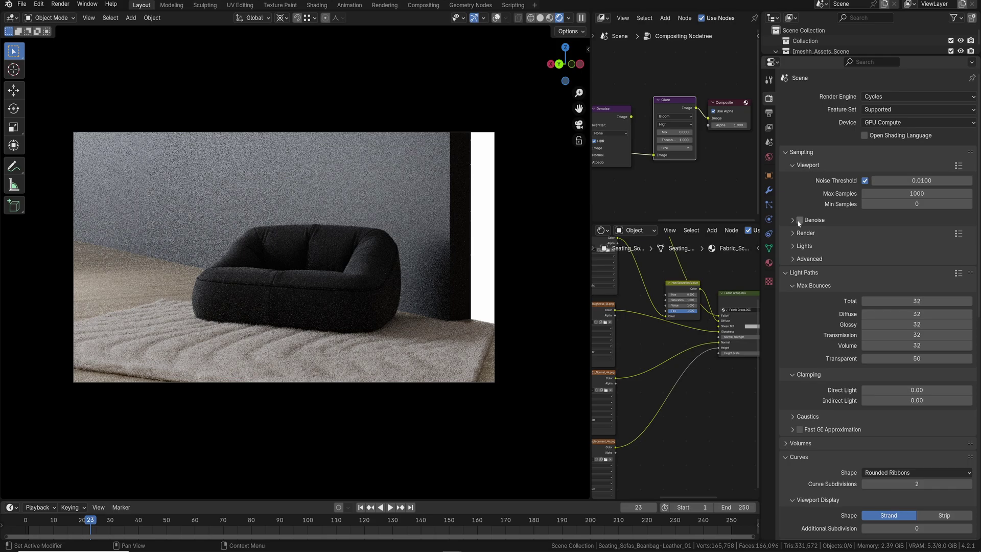
Step: Enable viewport denoising and set its denoiser to Automatic
{"action": "left_click", "coordinate": [800, 220]}
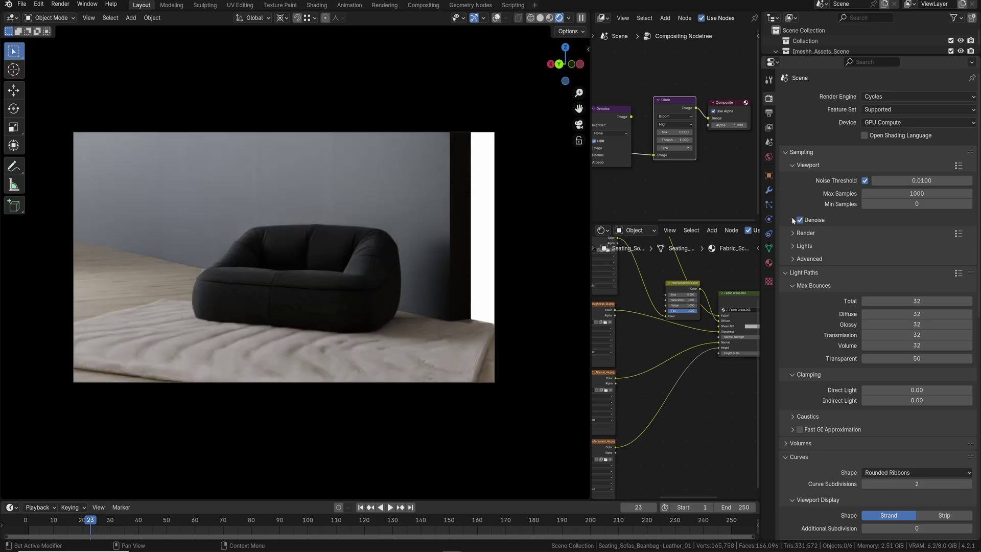
{"action": "left_click", "coordinate": [792, 219]}
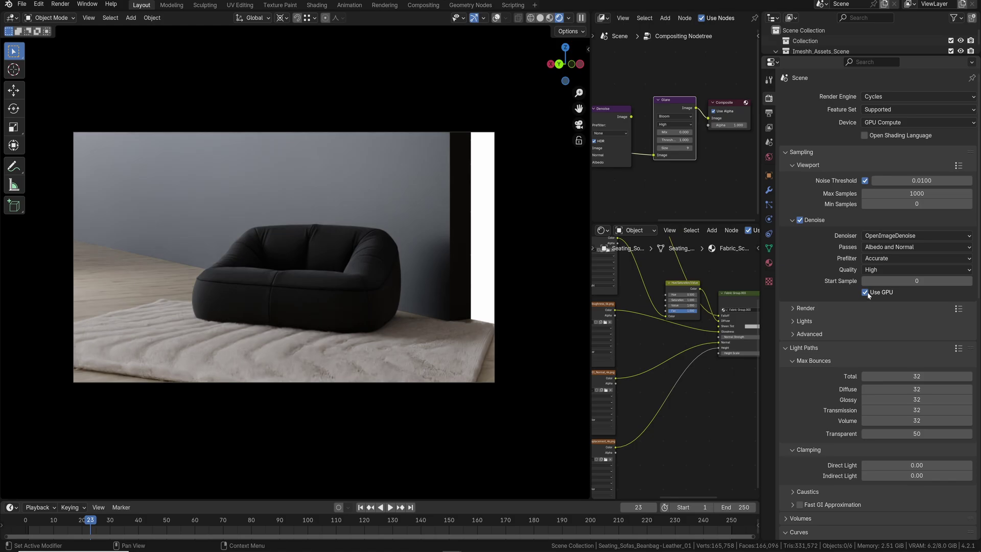
{"action": "left_click", "coordinate": [899, 236]}
{"action": "left_click", "coordinate": [884, 213]}
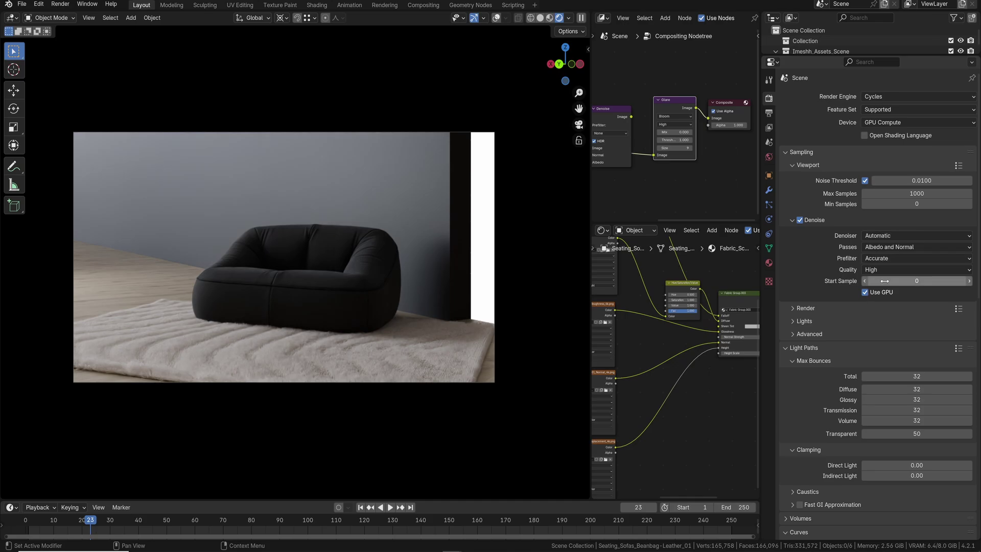
Step: Try a viewport denoising start sample of 2 and undo the change
{"action": "left_click", "coordinate": [884, 281]}
{"action": "type", "text": "2"}
{"action": "key", "text": "Return"}
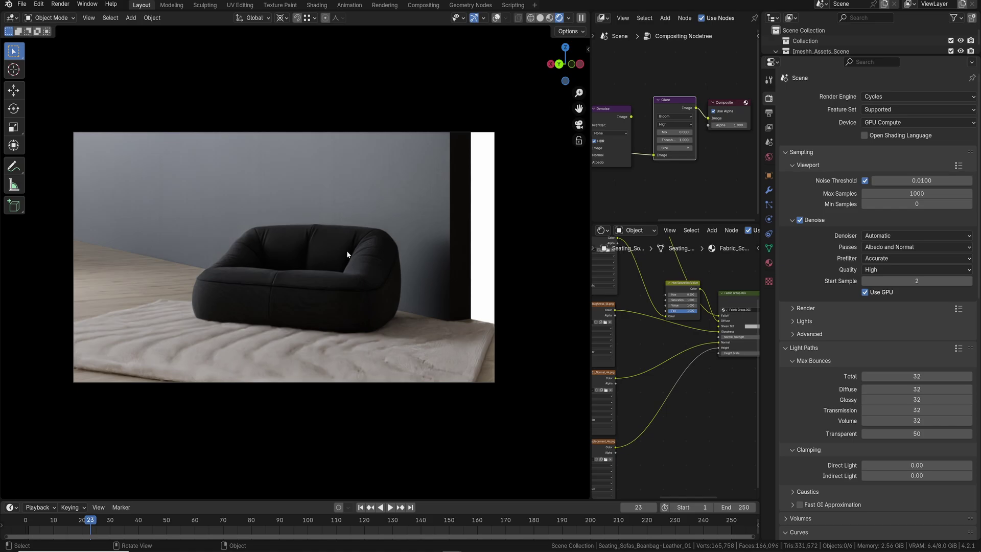
{"action": "key", "text": "ctrl+z"}
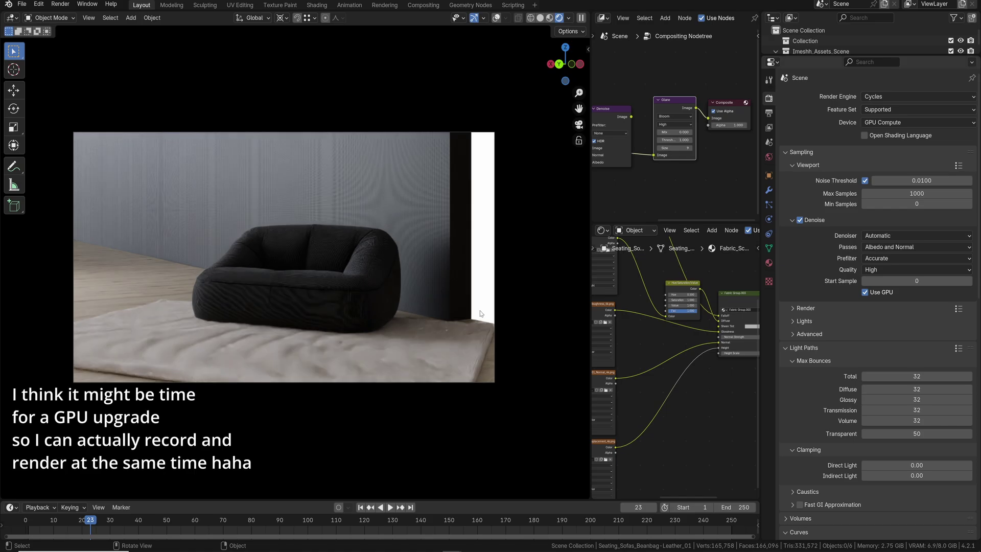